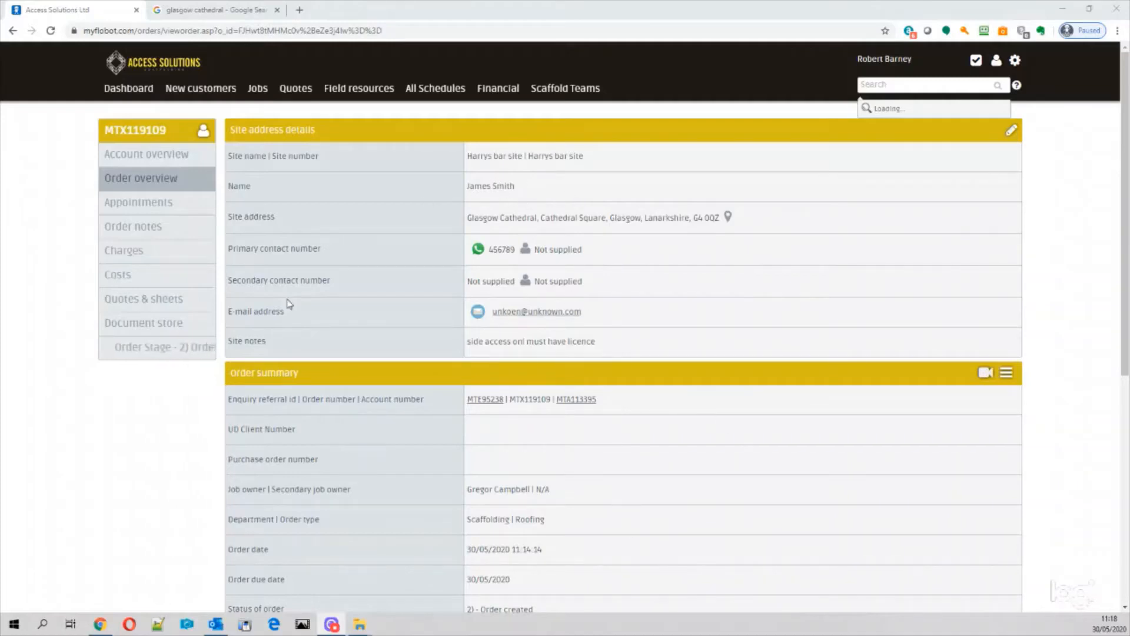
# Open the order's appointment schedule and look over the weekly calendar of all field team members
pyautogui.click(205, 203)
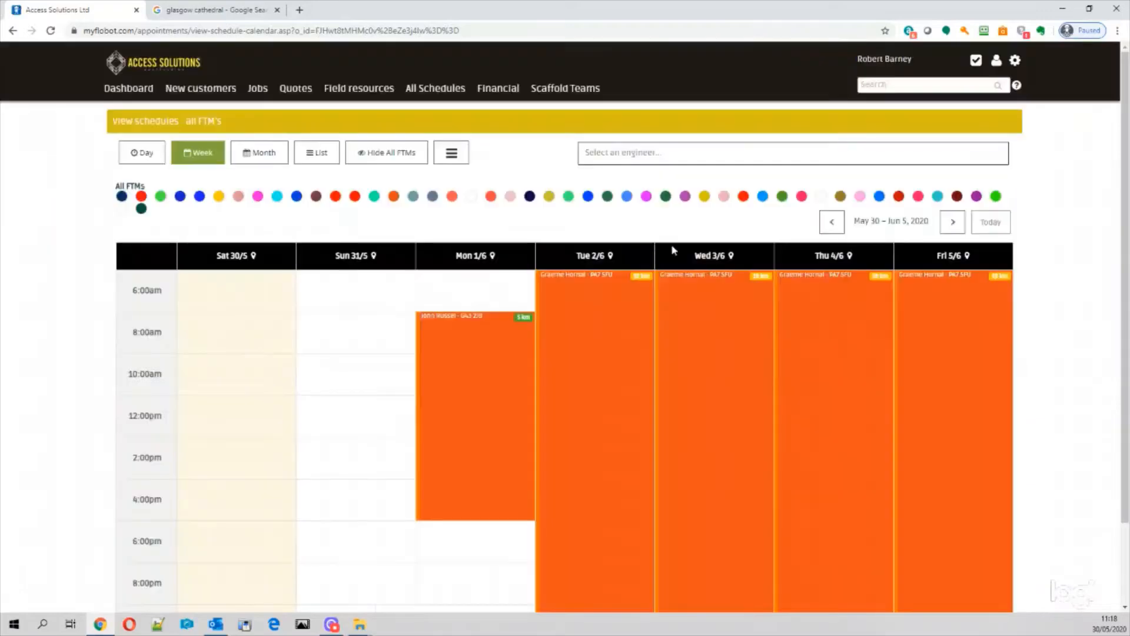
pyautogui.scroll(-1, 657, 252)
pyautogui.scroll(1, 657, 252)
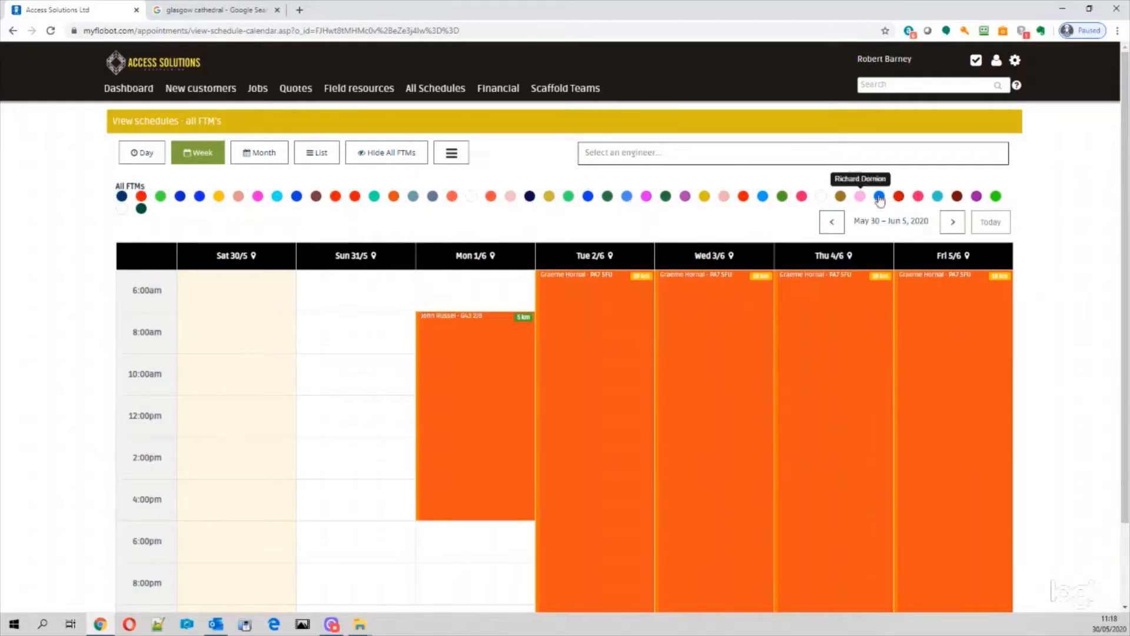
pyautogui.scroll(-2, 1065, 325)
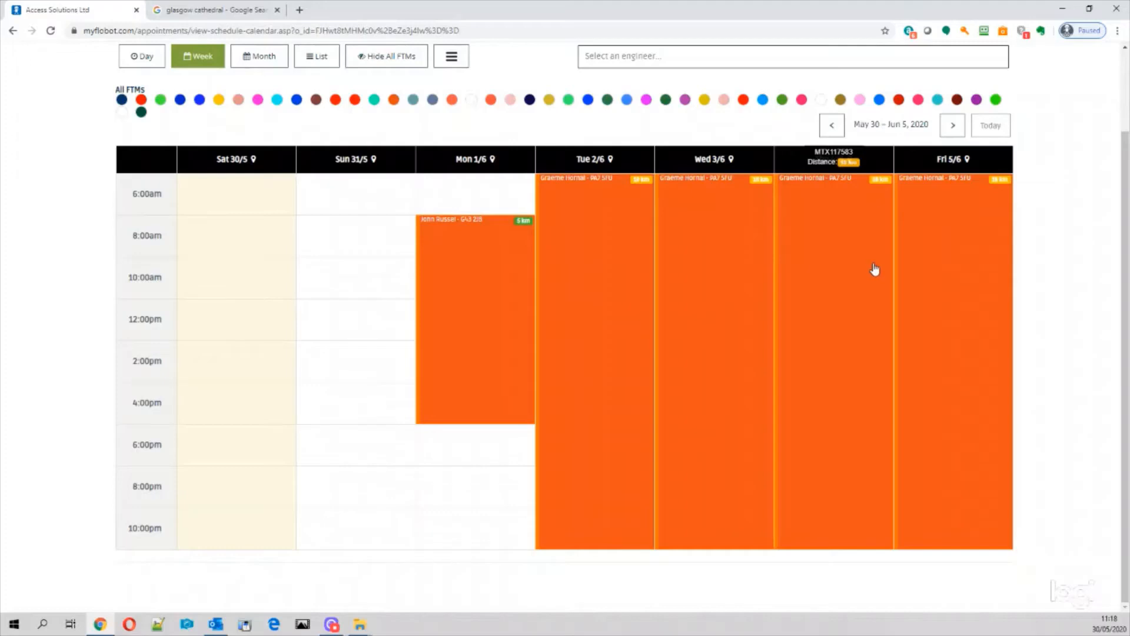
# Look through the following weeks of the all-FTMs calendar up to Jul 11–17, 2020
pyautogui.click(952, 125)
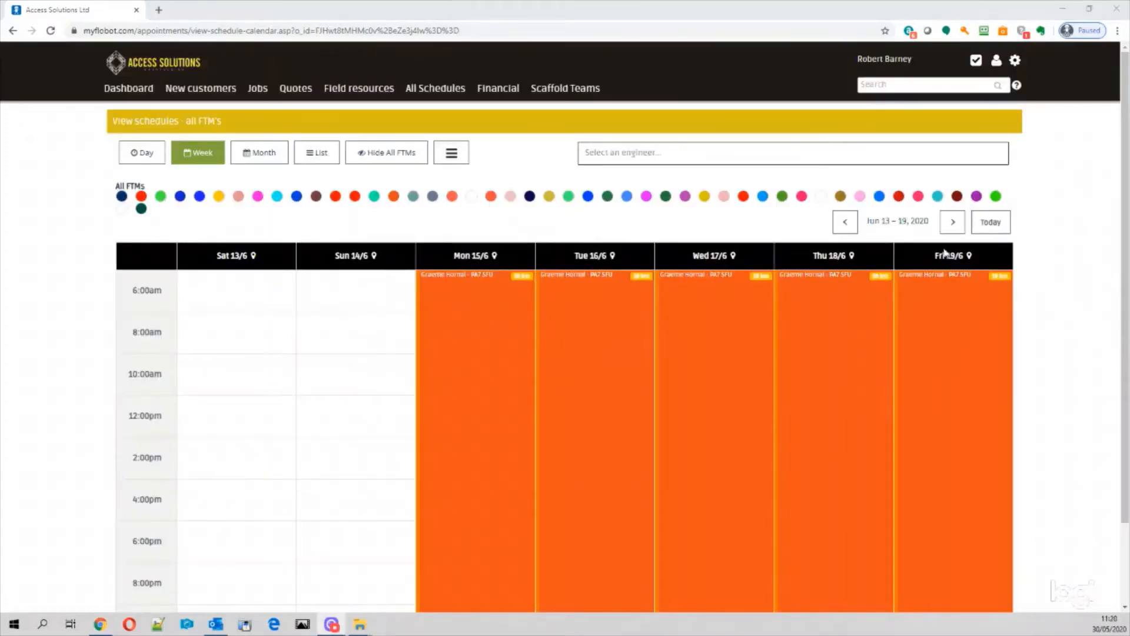
pyautogui.click(952, 222)
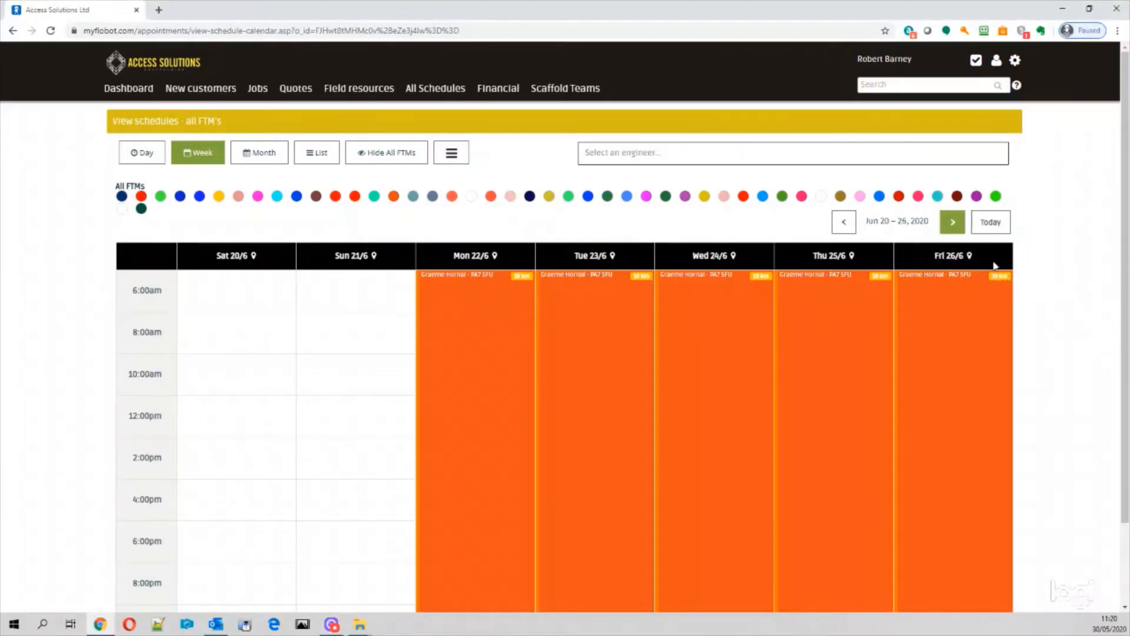
pyautogui.click(953, 222)
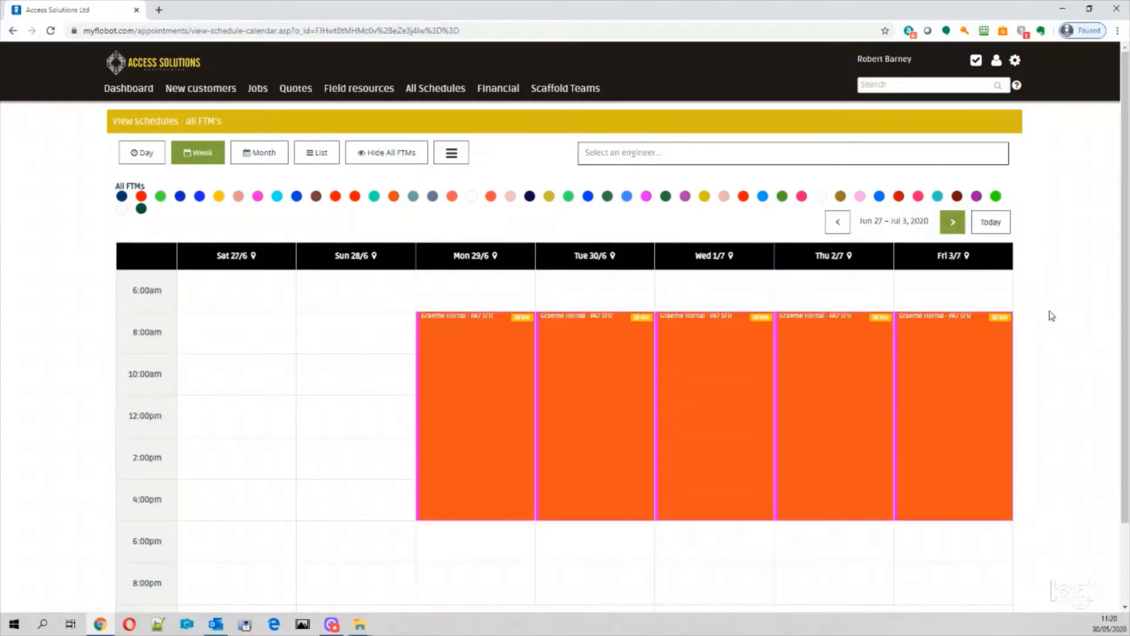
pyautogui.click(953, 222)
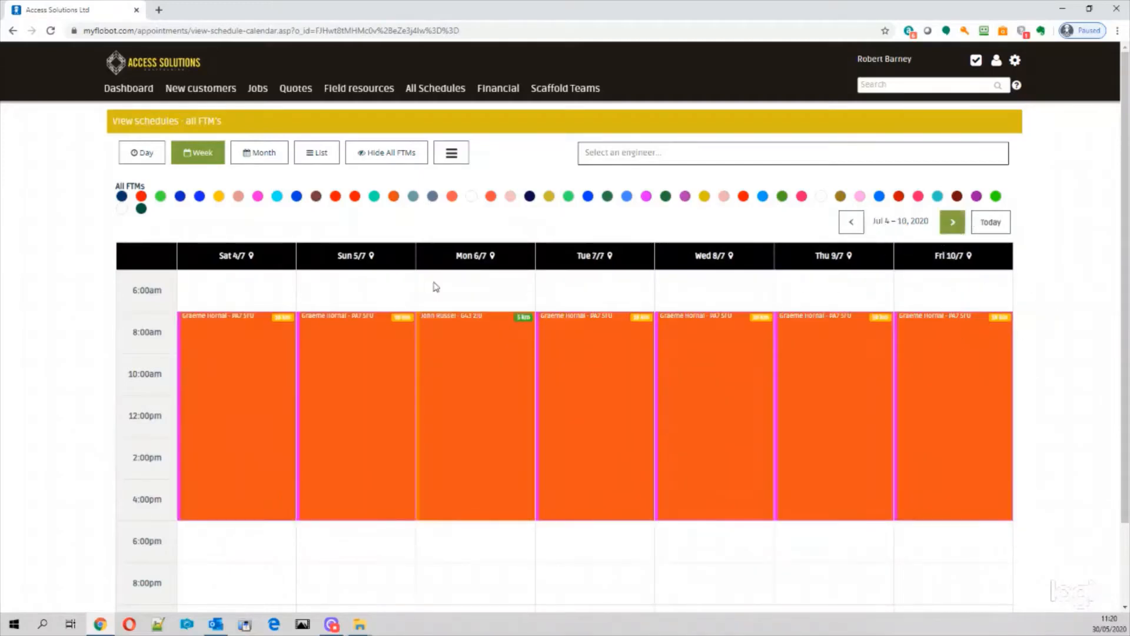
pyautogui.click(950, 224)
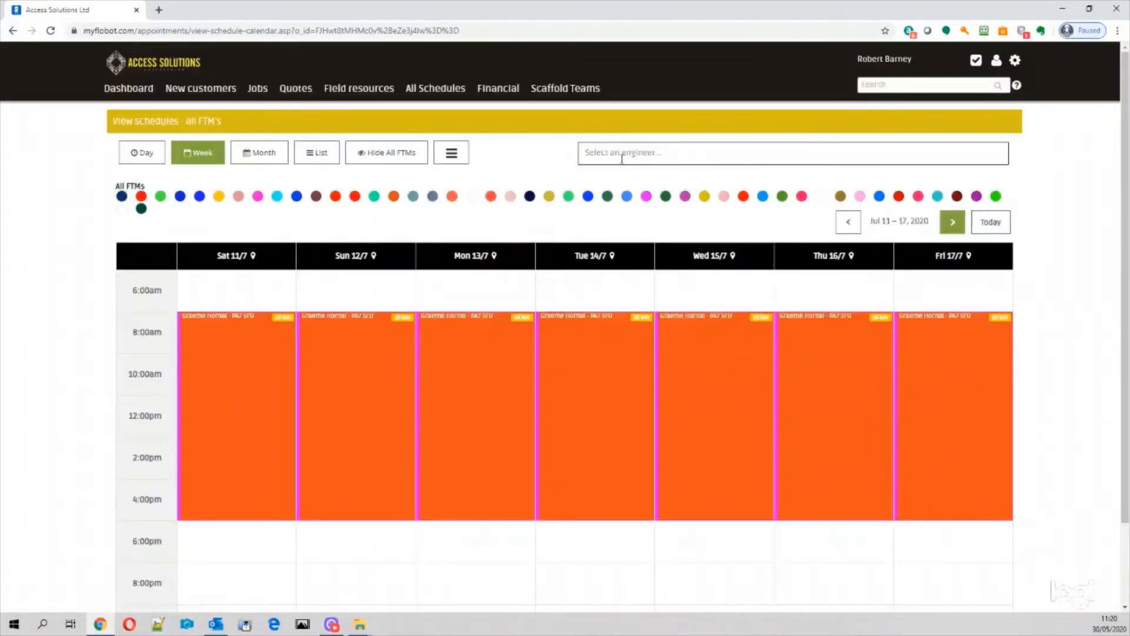
# Show the individual weekly schedule of the third engineer in the engineer list
pyautogui.click(621, 159)
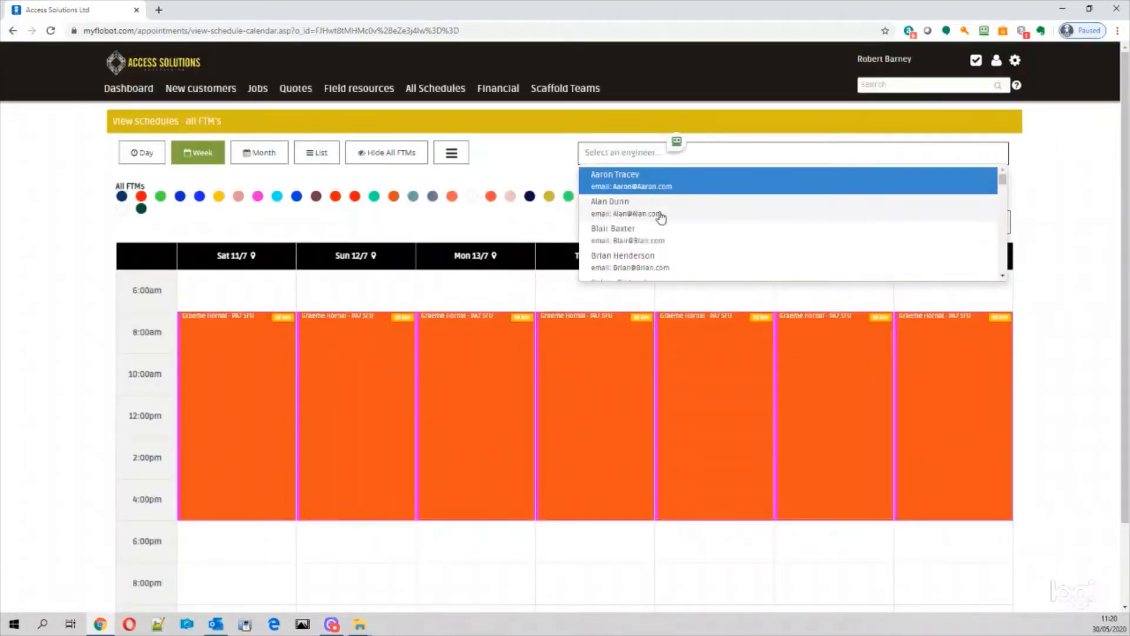
pyautogui.scroll(-4, 658, 219)
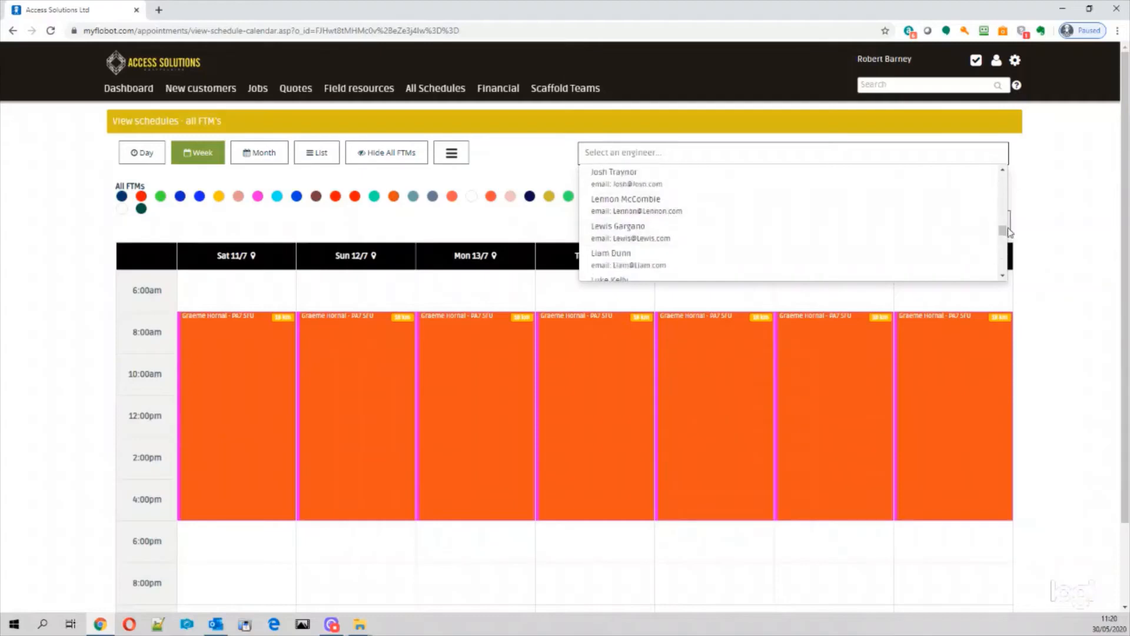
pyautogui.moveTo(1002, 224); pyautogui.dragTo(995, 179)
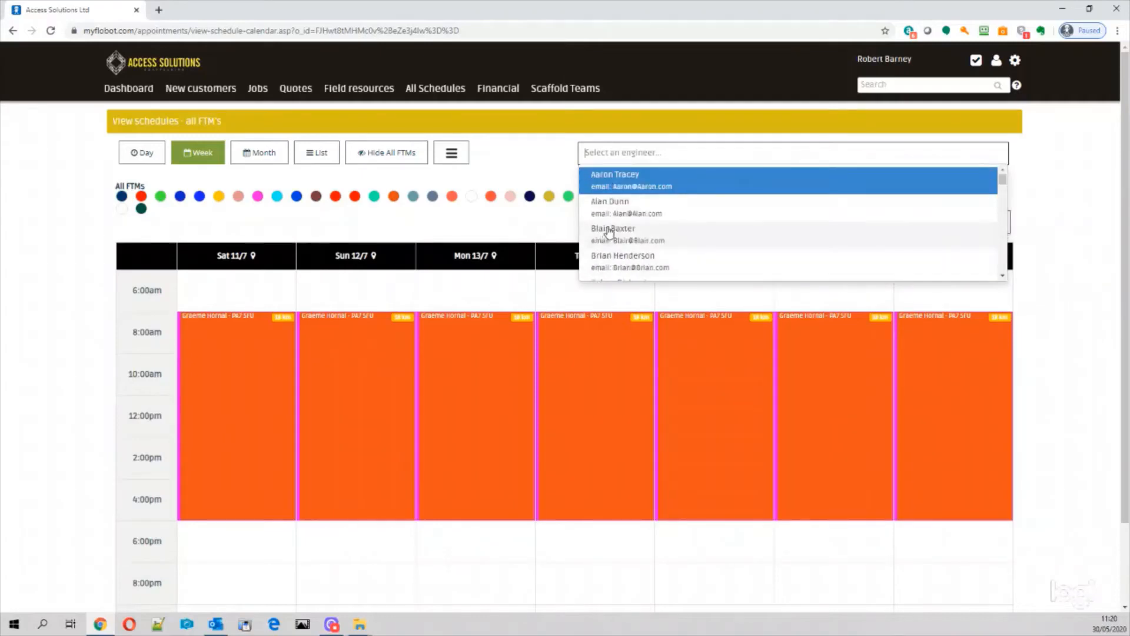
pyautogui.click(600, 222)
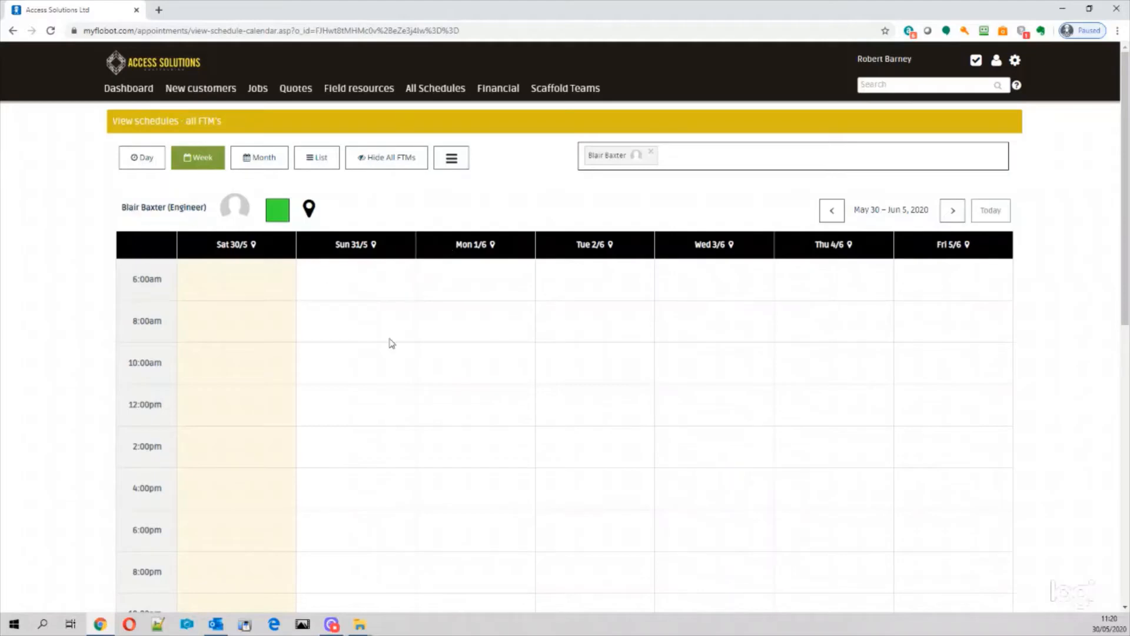
pyautogui.click(468, 326)
pyautogui.click(475, 288)
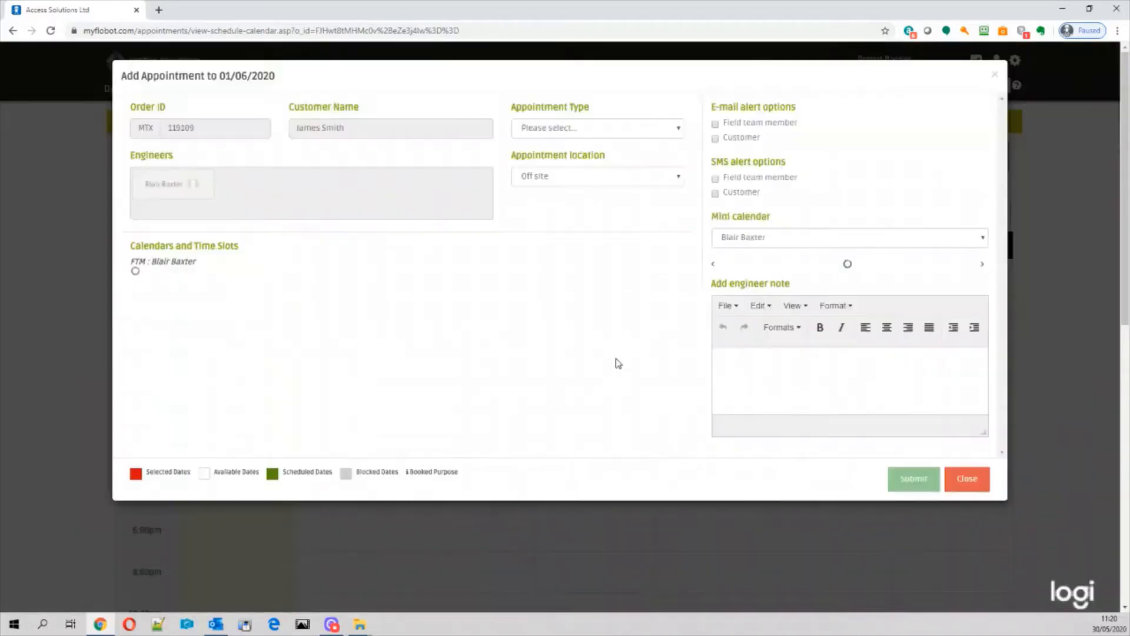
pyautogui.click(986, 73)
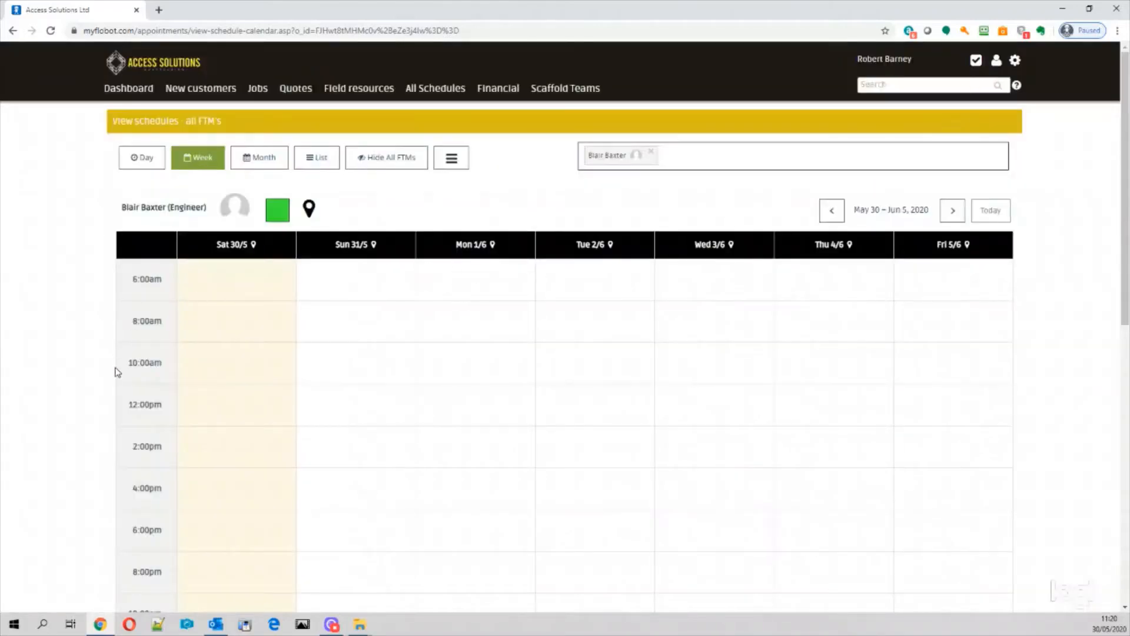
# Start a new appointment in the engineer's 8:00am slot on Mon 1/6 and set its type to Job or project
pyautogui.moveTo(457, 243); pyautogui.dragTo(521, 245)
pyautogui.click(475, 325)
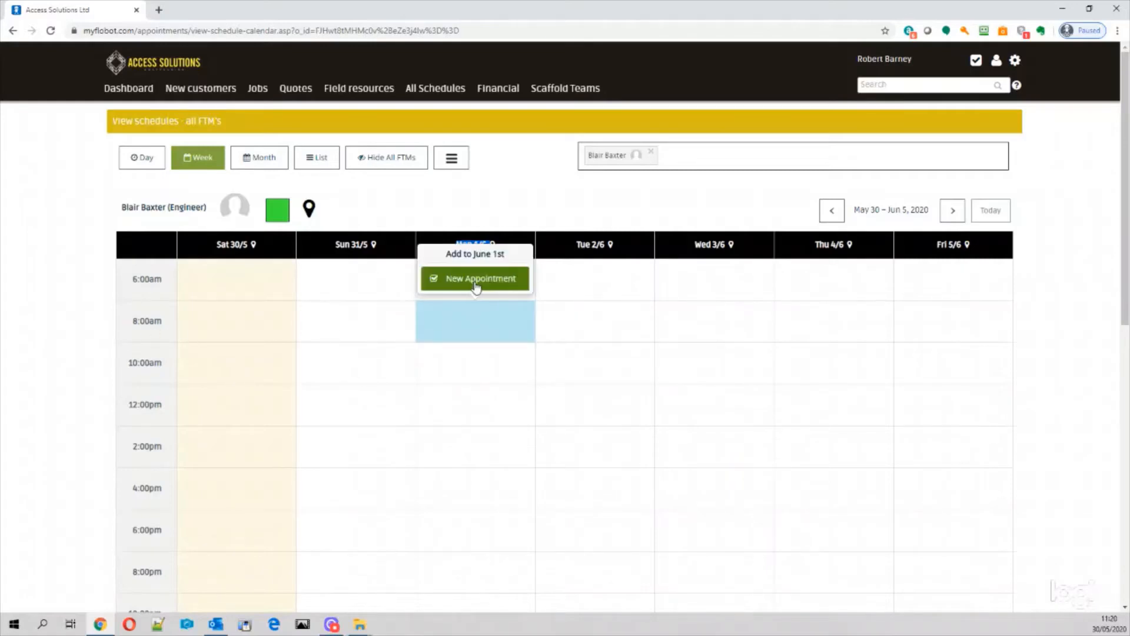
pyautogui.click(478, 285)
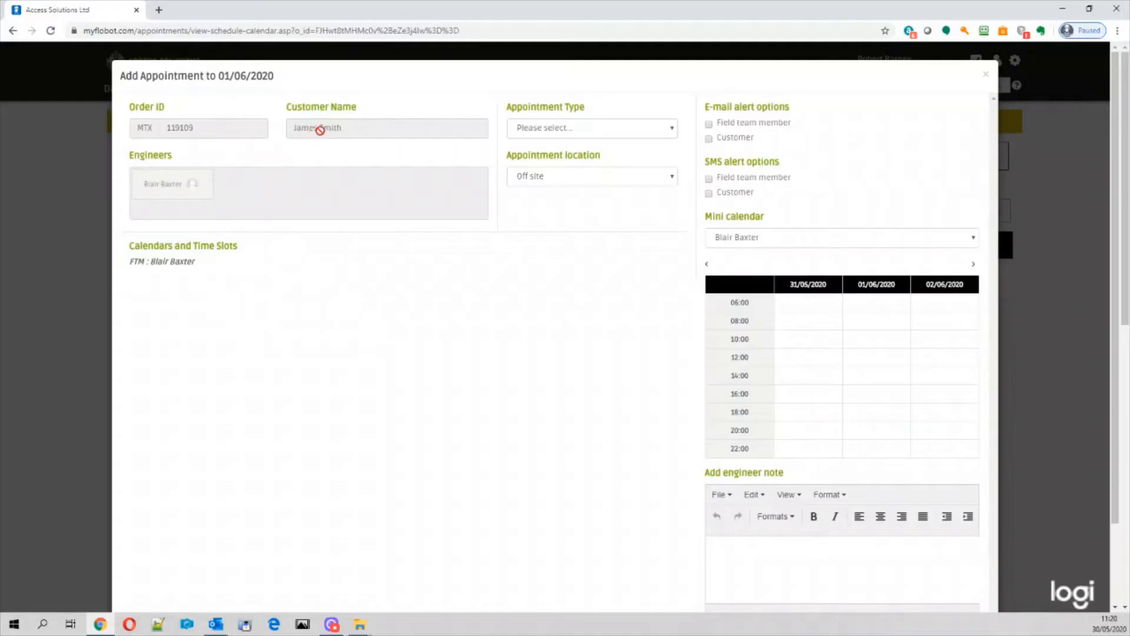
pyautogui.click(541, 132)
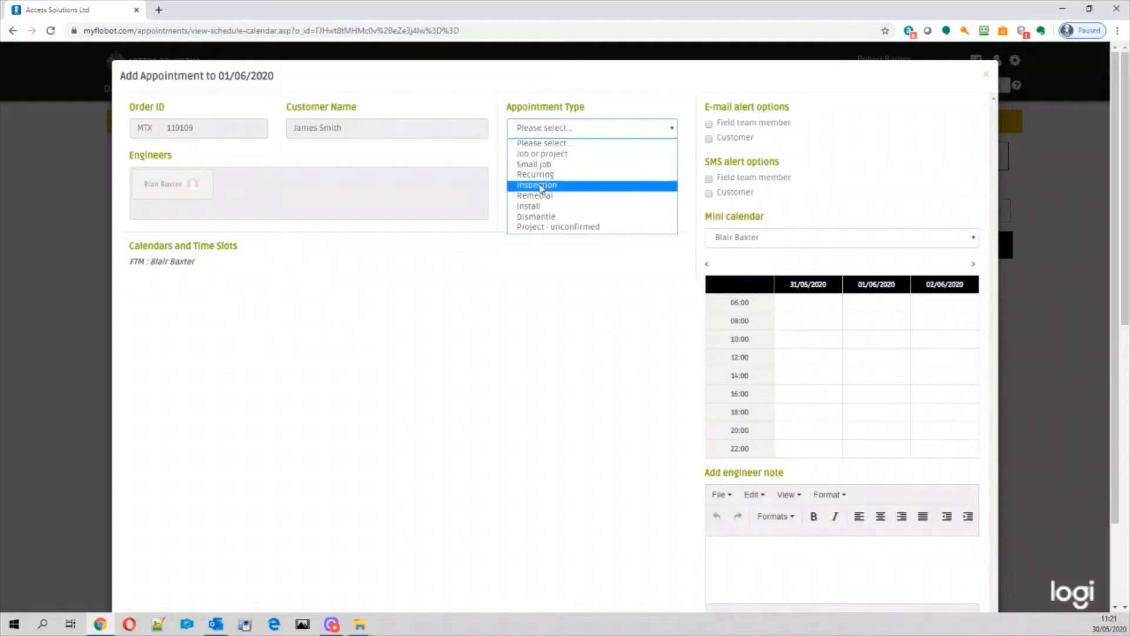
pyautogui.click(538, 155)
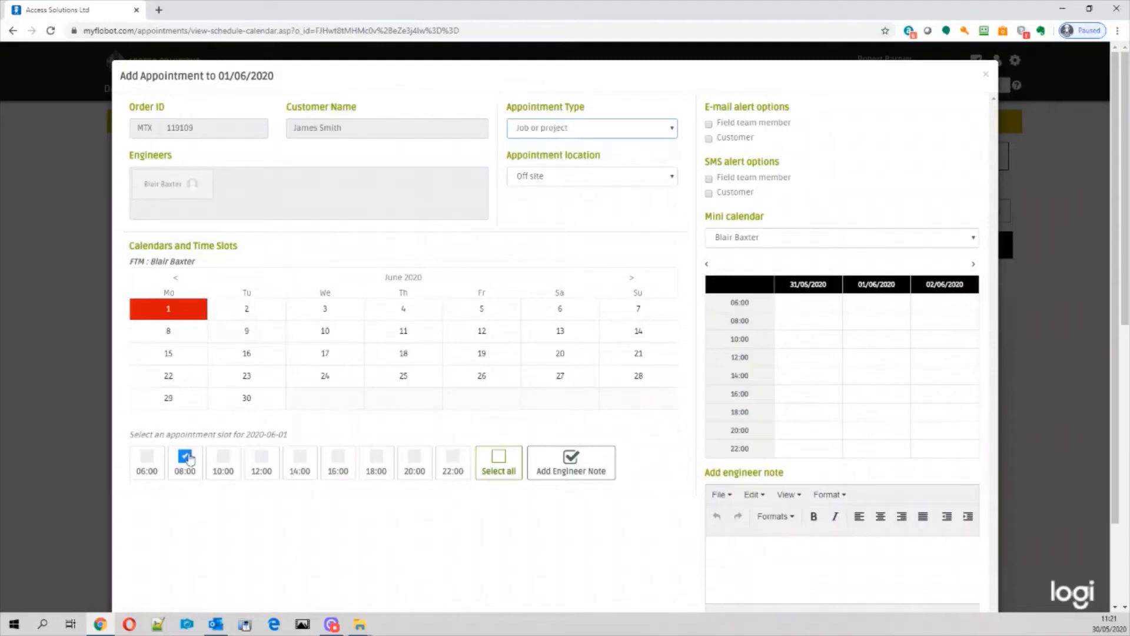
# Try selecting all the time slots for 1 June, then clear the whole selection
pyautogui.click(223, 462)
pyautogui.click(261, 462)
pyautogui.click(299, 462)
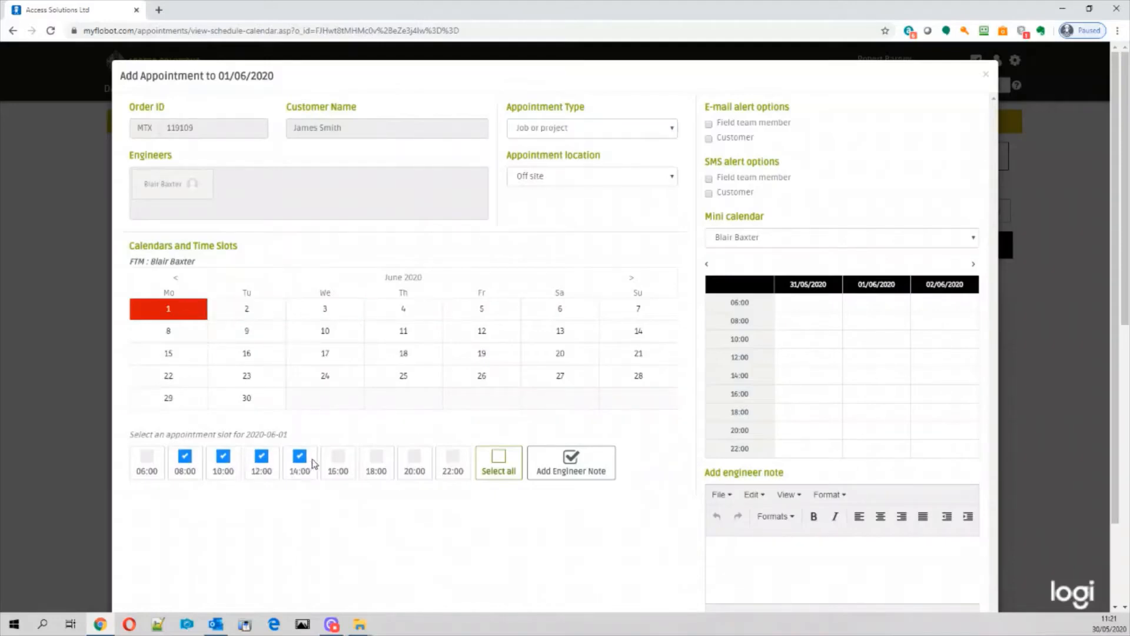
pyautogui.click(498, 461)
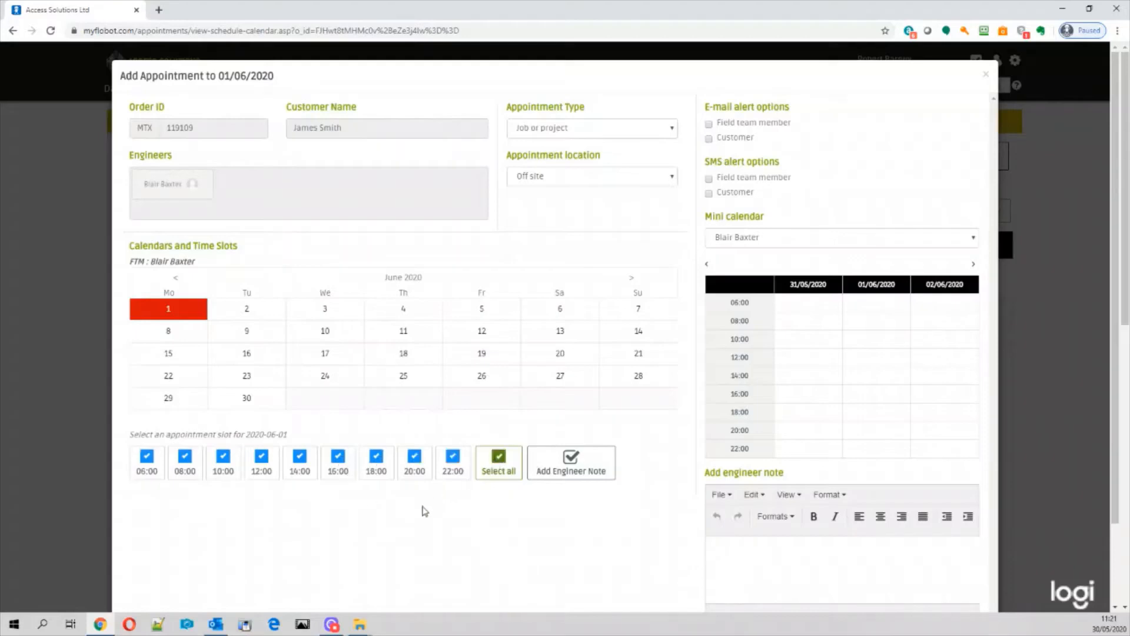
pyautogui.click(499, 459)
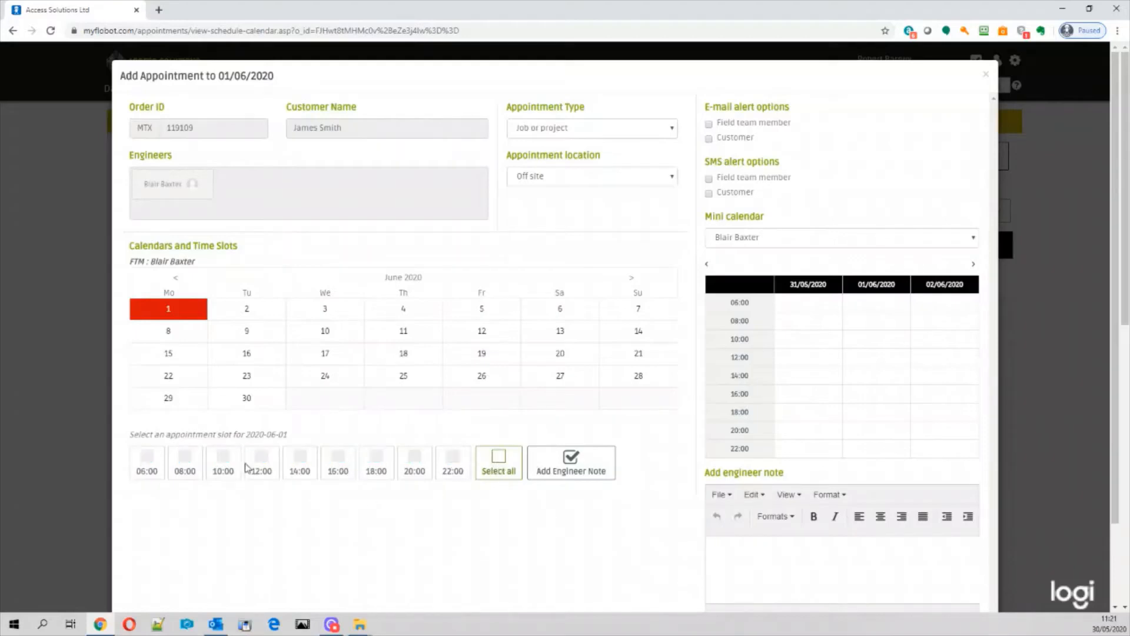
# Select the 08:00, 10:00, 12:00, 14:00 and 16:00 appointment slots for 1 June
pyautogui.click(185, 458)
pyautogui.click(223, 459)
pyautogui.click(262, 459)
pyautogui.click(300, 459)
pyautogui.click(336, 462)
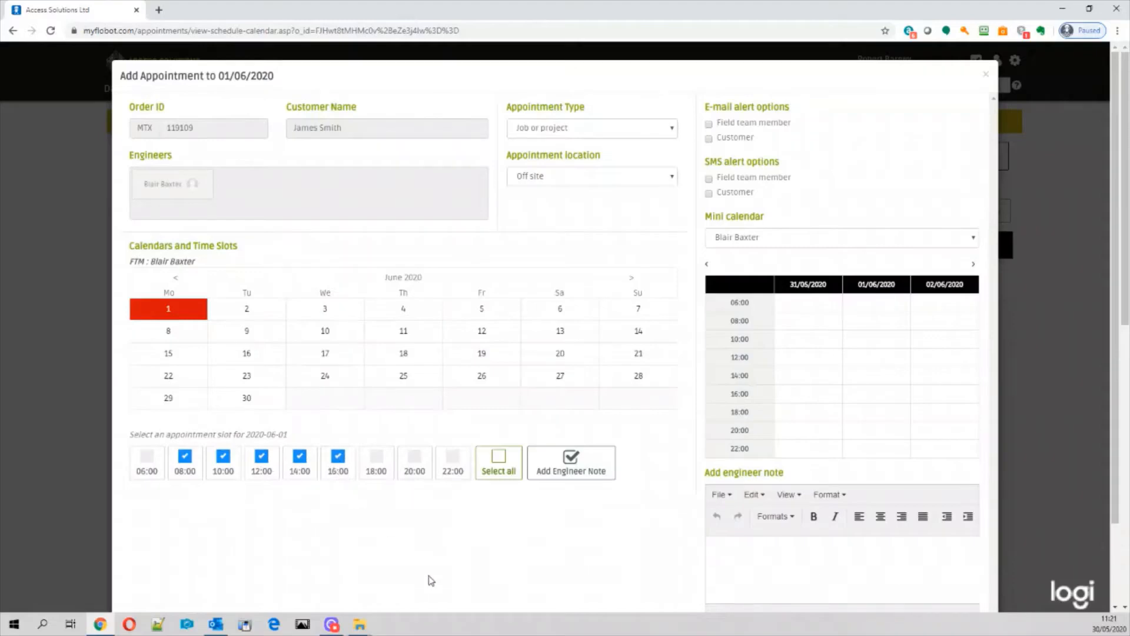
# Try the e-mail and SMS alert options for the customer, then leave both switched off
pyautogui.click(710, 139)
pyautogui.click(709, 194)
pyautogui.click(710, 139)
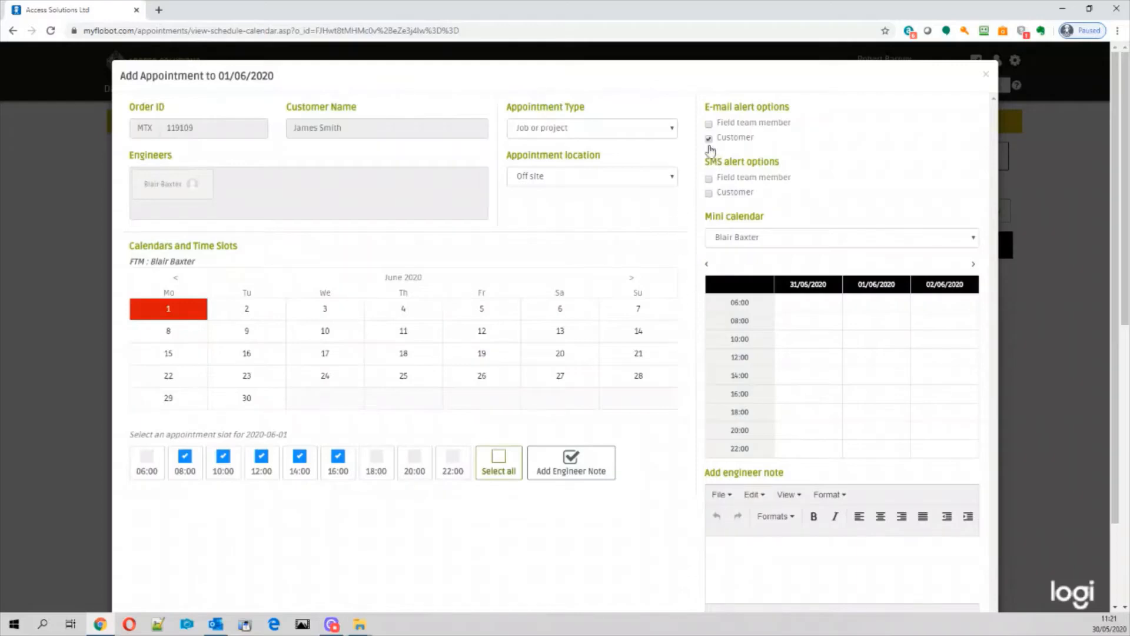
pyautogui.click(717, 196)
pyautogui.click(709, 139)
pyautogui.click(710, 194)
# Add the engineer note "get there on time" to the 1 June appointment and save it
pyautogui.click(574, 467)
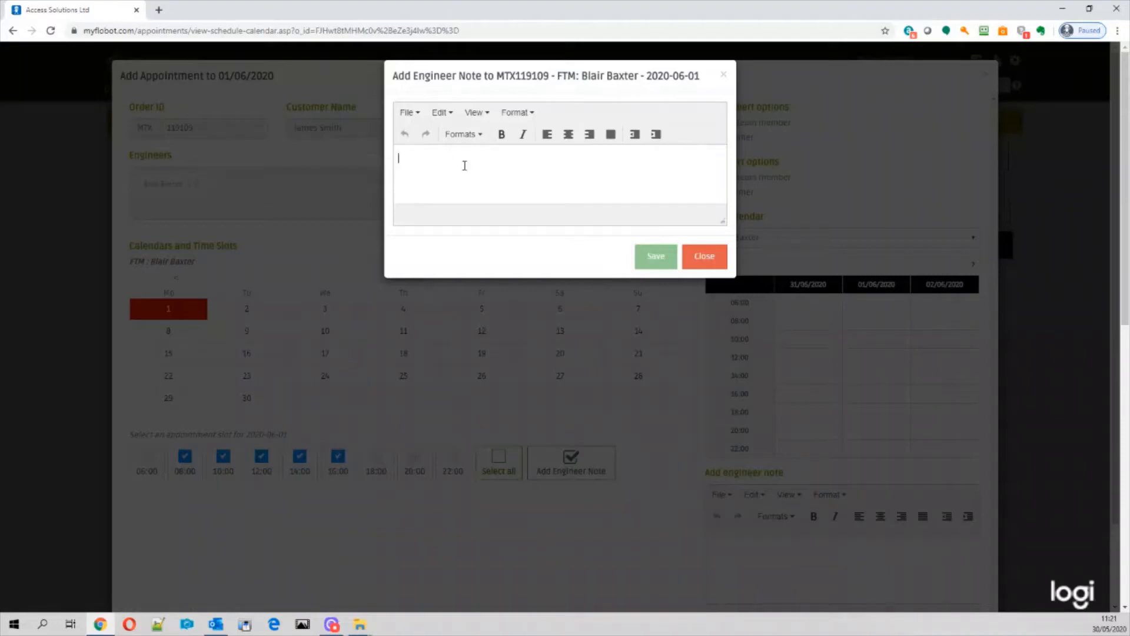
pyautogui.write('get there on time')
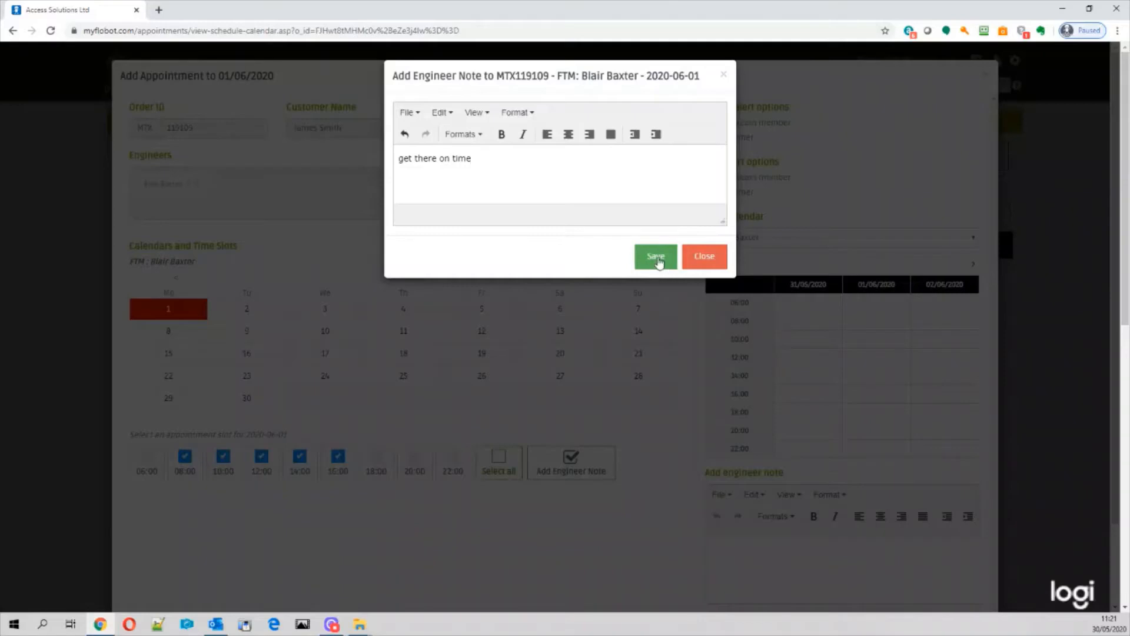
pyautogui.click(658, 256)
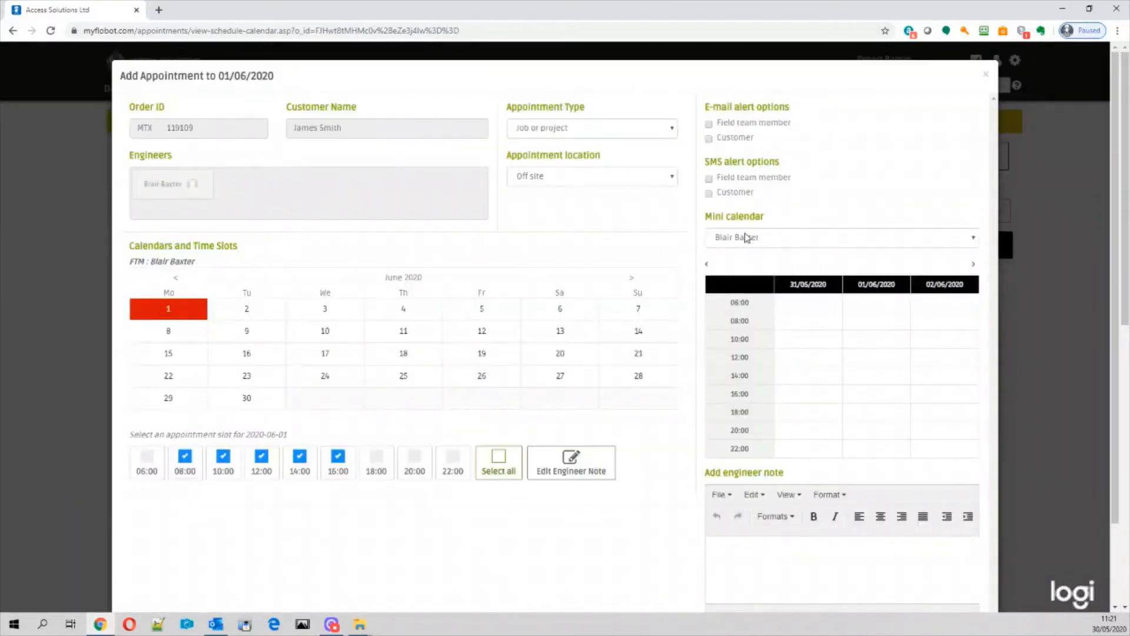
# Check the availability of several other engineers around 1 June in the appointment's mini calendar
pyautogui.click(786, 240)
pyautogui.click(762, 294)
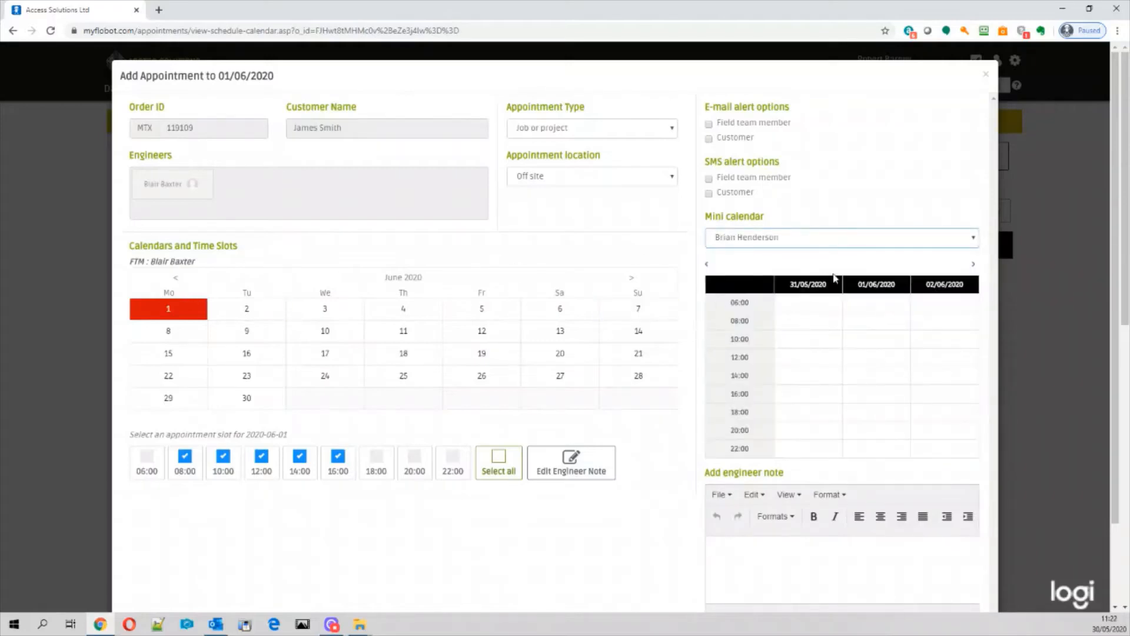
pyautogui.click(811, 240)
pyautogui.click(777, 347)
pyautogui.click(771, 239)
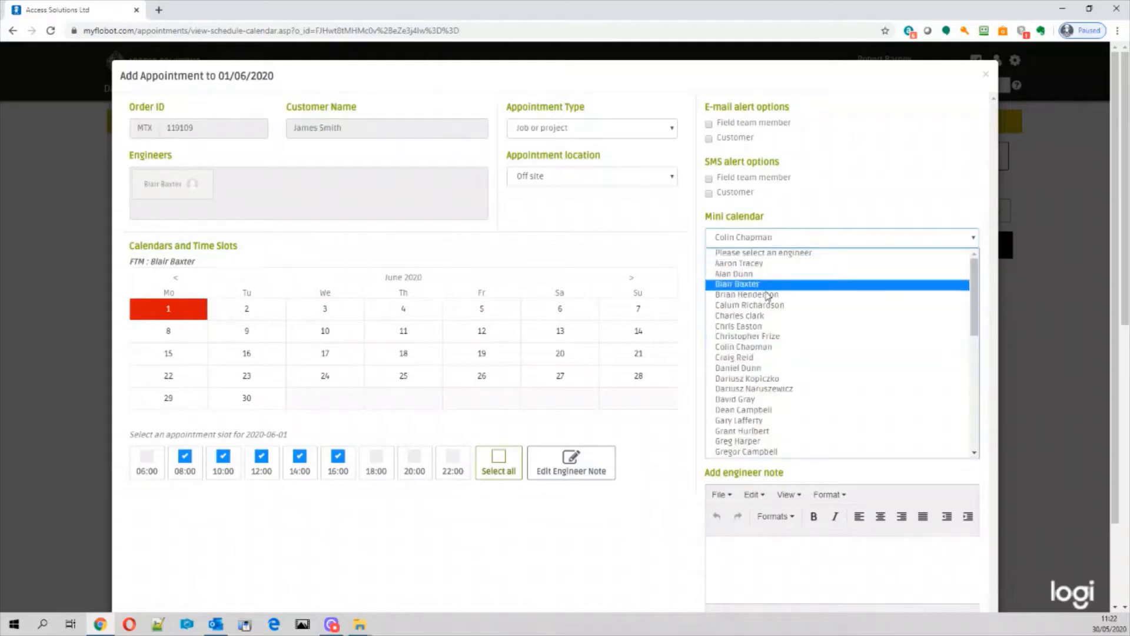
pyautogui.click(761, 331)
# Submit the new appointment for 1 June
pyautogui.scroll(-2, 668, 495)
pyautogui.scroll(2, 651, 505)
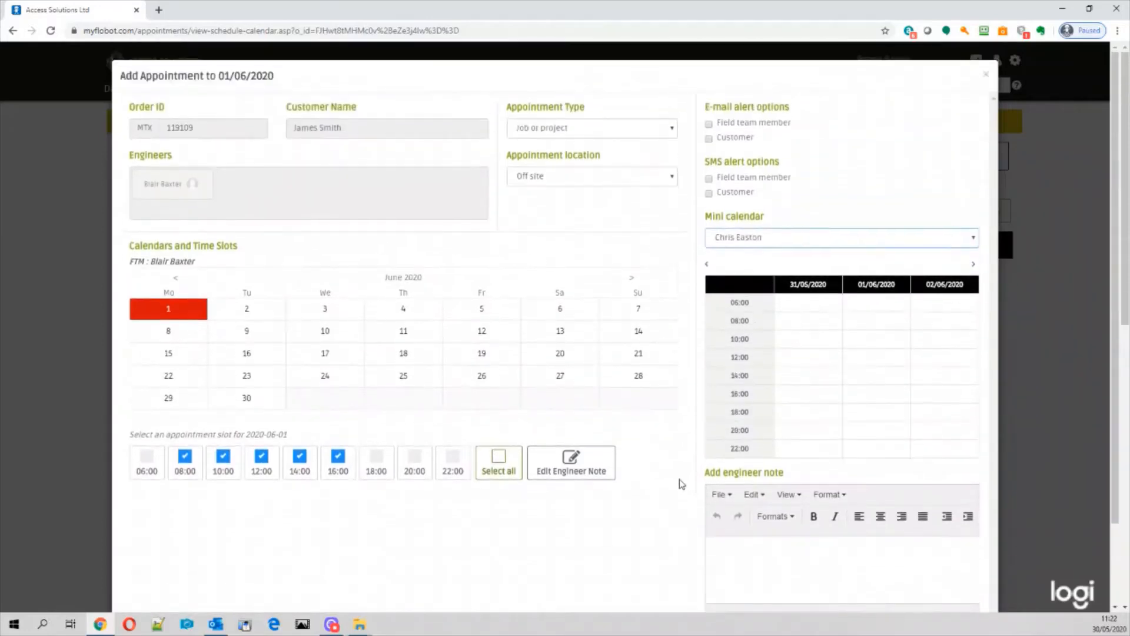
pyautogui.scroll(-2, 562, 530)
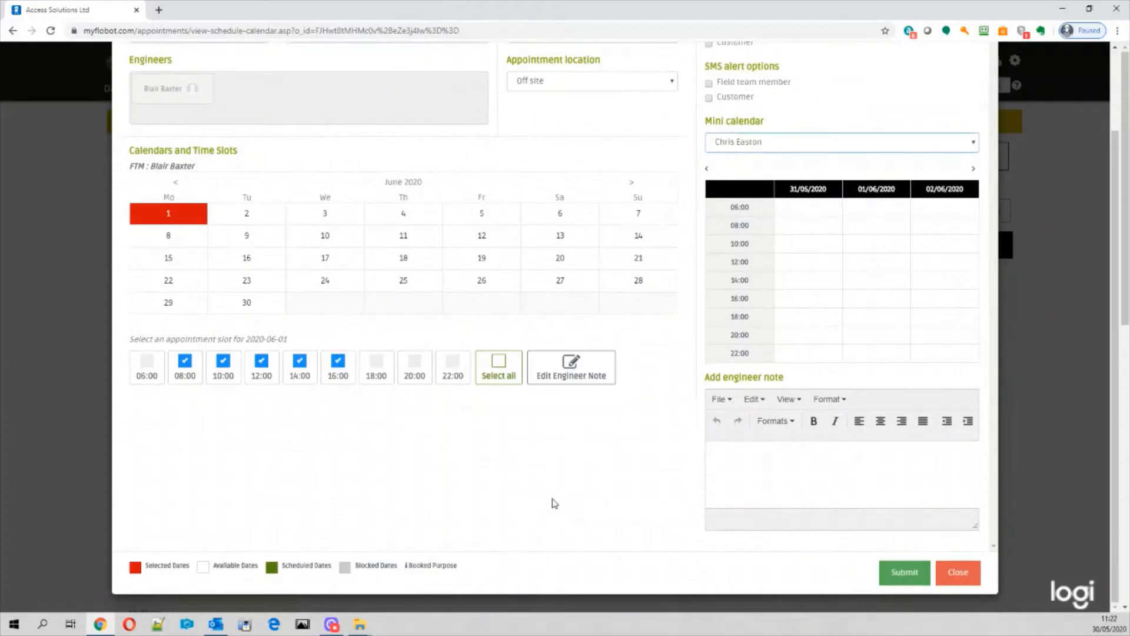
pyautogui.click(905, 579)
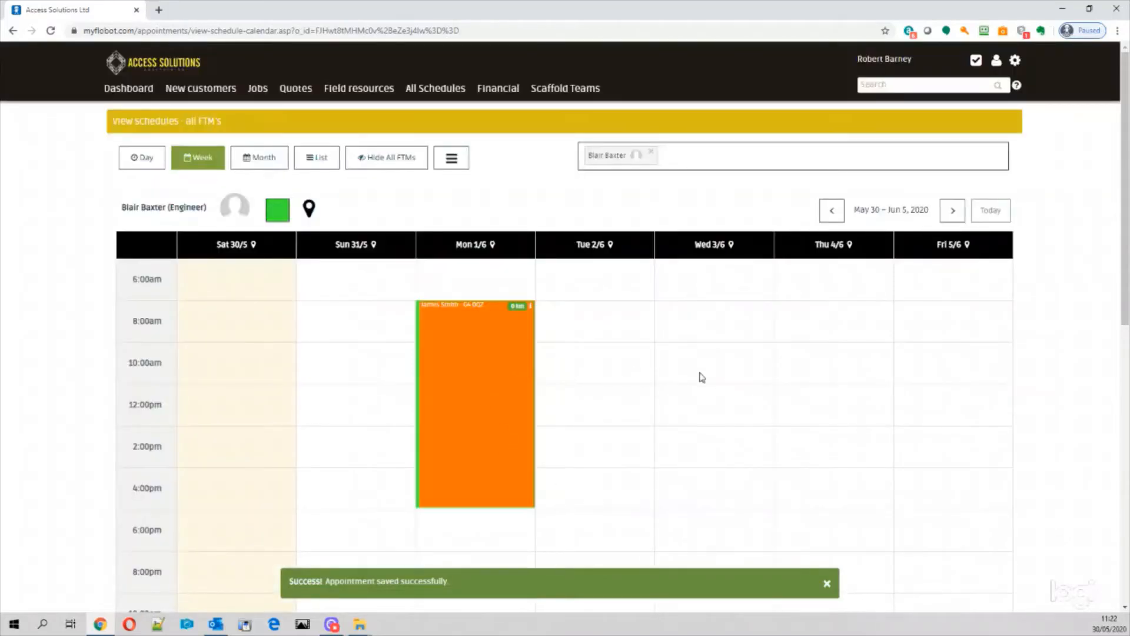
# Examine the 1 June appointment in the engineer's schedule and in the all-FTMs calendar
pyautogui.scroll(-3, 1018, 369)
pyautogui.scroll(2, 1027, 376)
pyautogui.moveTo(487, 270)
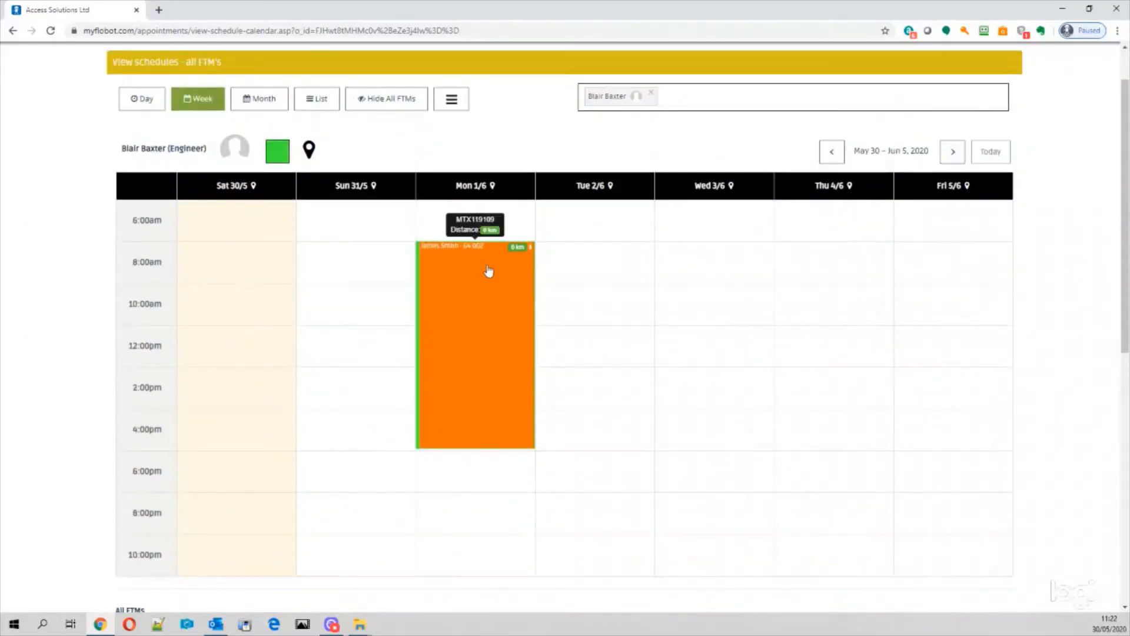
pyautogui.moveTo(454, 295)
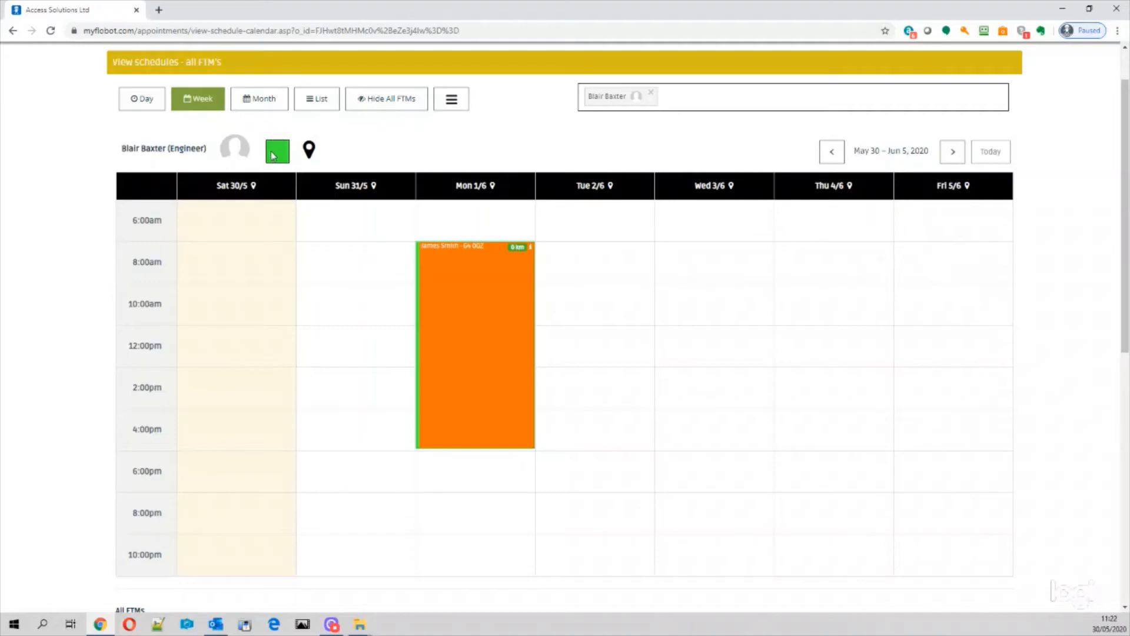
pyautogui.scroll(-8, 616, 368)
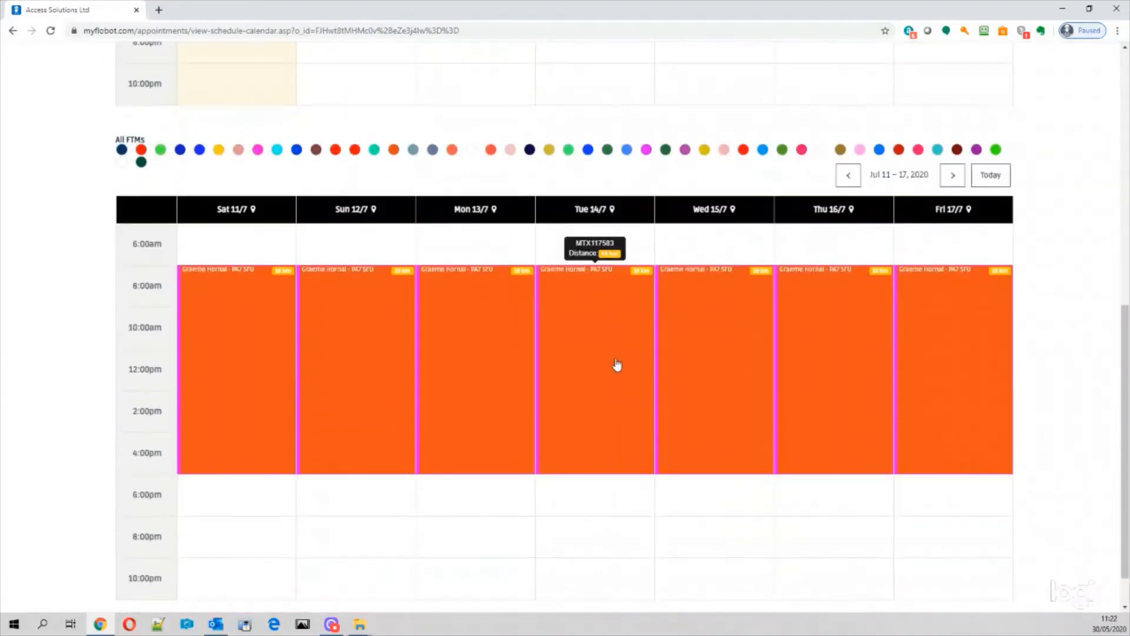
pyautogui.scroll(-1, 609, 358)
pyautogui.scroll(1, 613, 352)
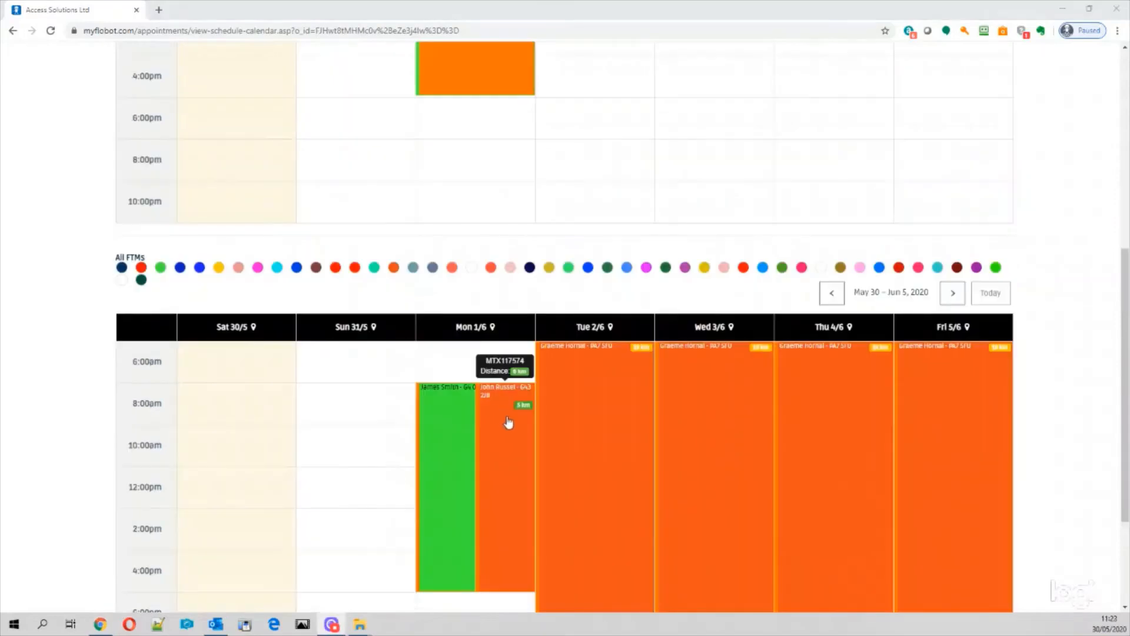
# Compare the two 1 June appointments in the all-FTMs calendar with the engineer's own schedule
pyautogui.scroll(2, 501, 412)
pyautogui.scroll(-2, 413, 383)
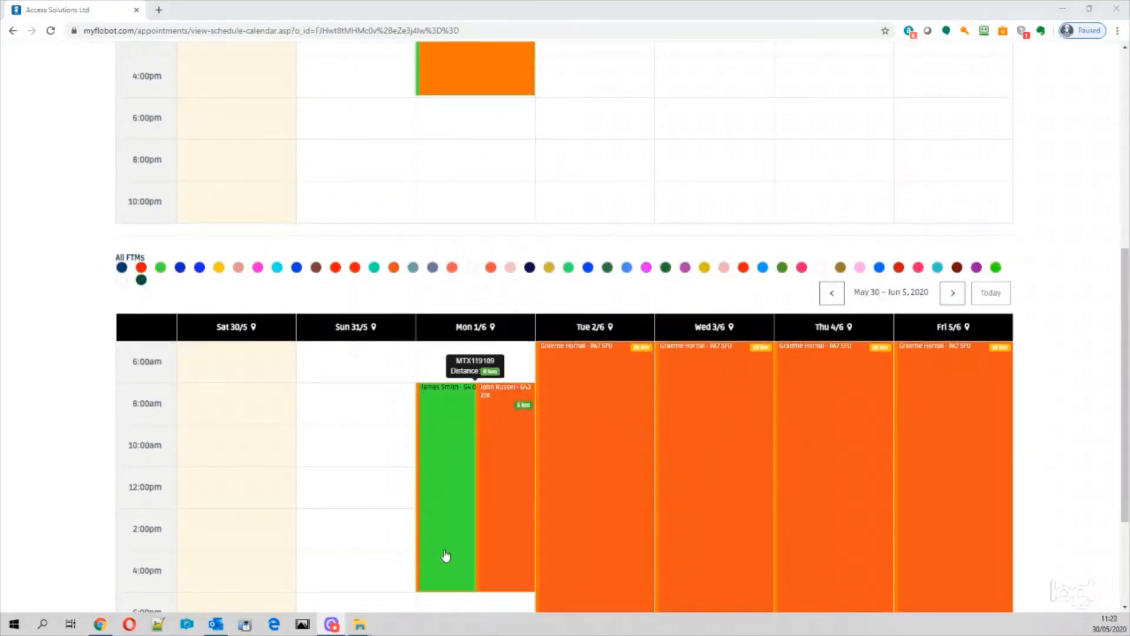
pyautogui.scroll(1, 586, 269)
pyautogui.scroll(2, 541, 529)
pyautogui.moveTo(494, 547)
pyautogui.scroll(-3, 494, 544)
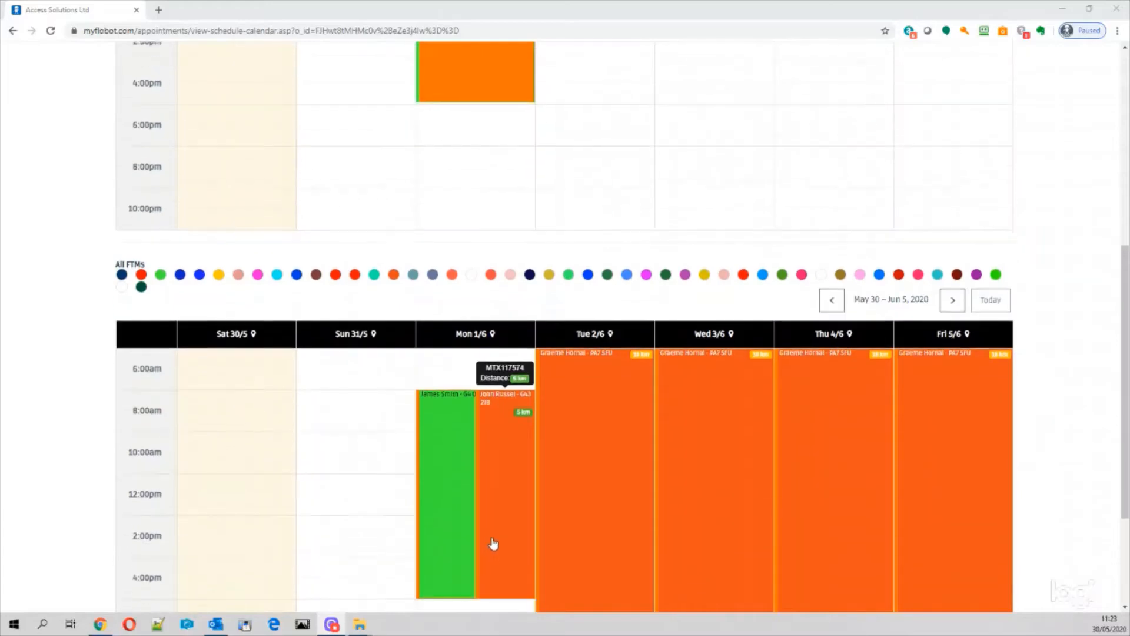
pyautogui.scroll(1, 497, 485)
pyautogui.scroll(-2, 501, 480)
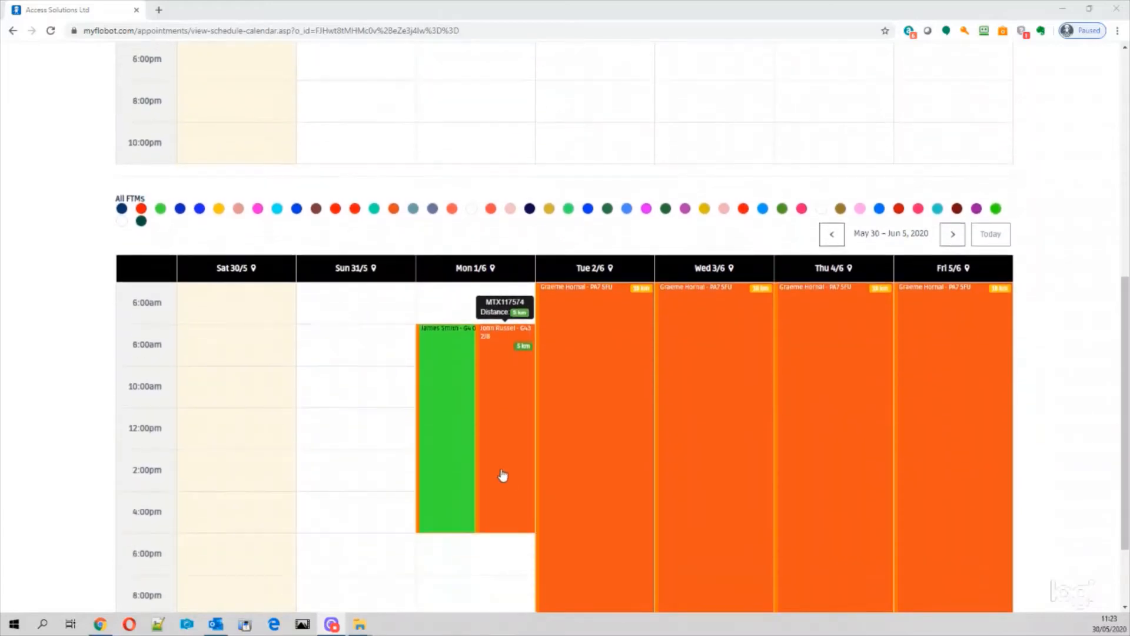
# Check the actions offered for the orange 1 June Job or project appointment, and review both weekly calendars again
pyautogui.click(503, 434)
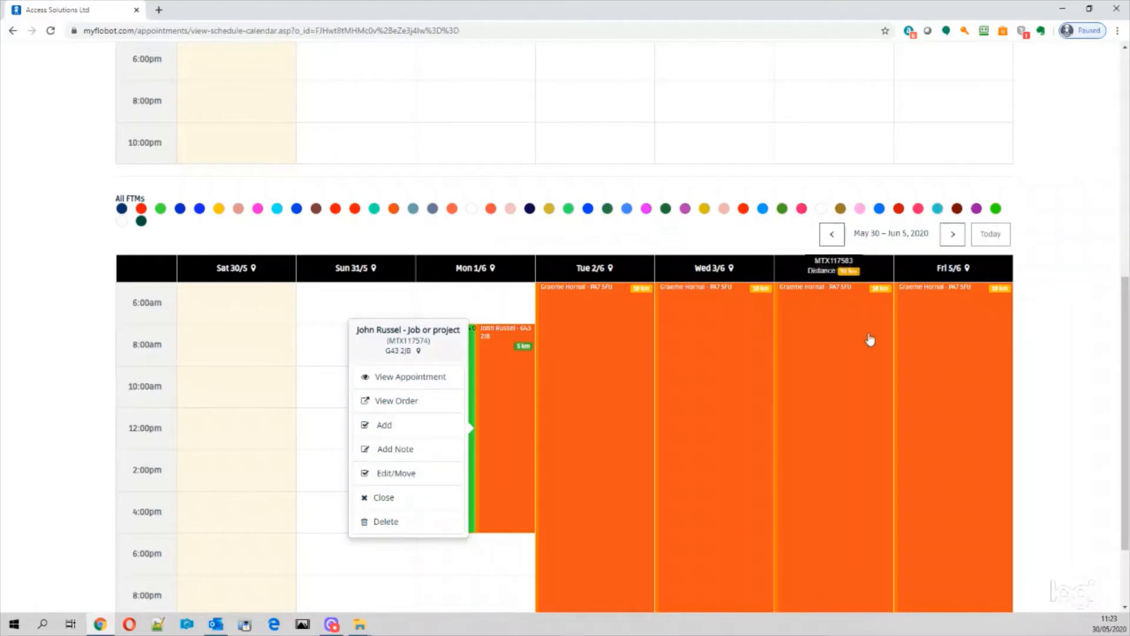
pyautogui.click(1075, 247)
pyautogui.scroll(5, 1062, 277)
pyautogui.scroll(2, 1060, 276)
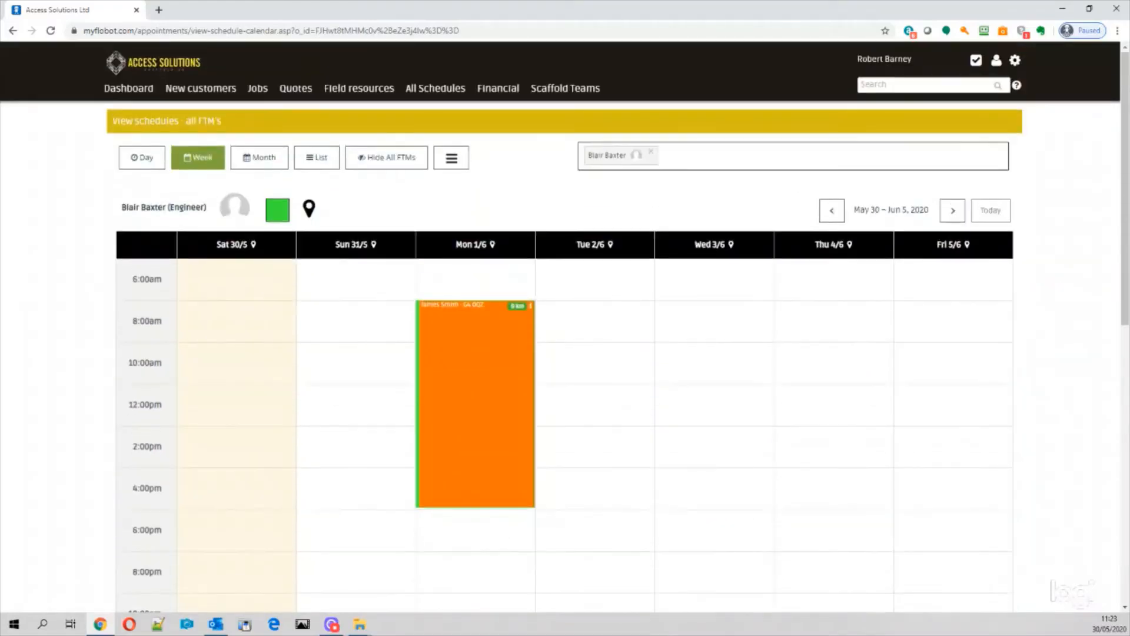
pyautogui.scroll(-9, 252, 391)
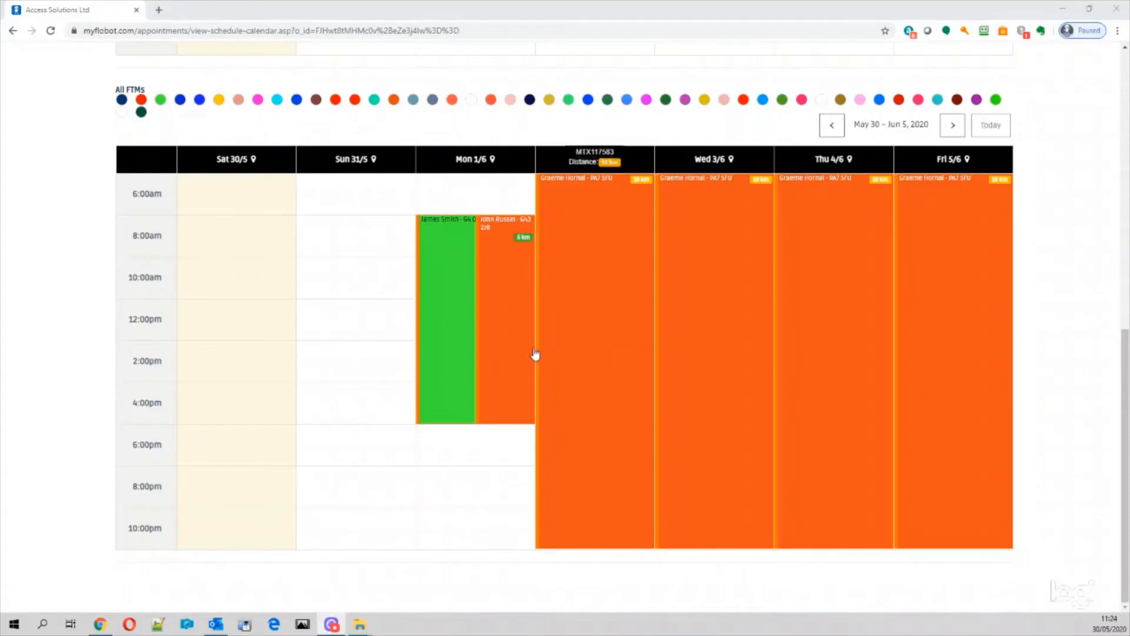
pyautogui.scroll(2, 482, 338)
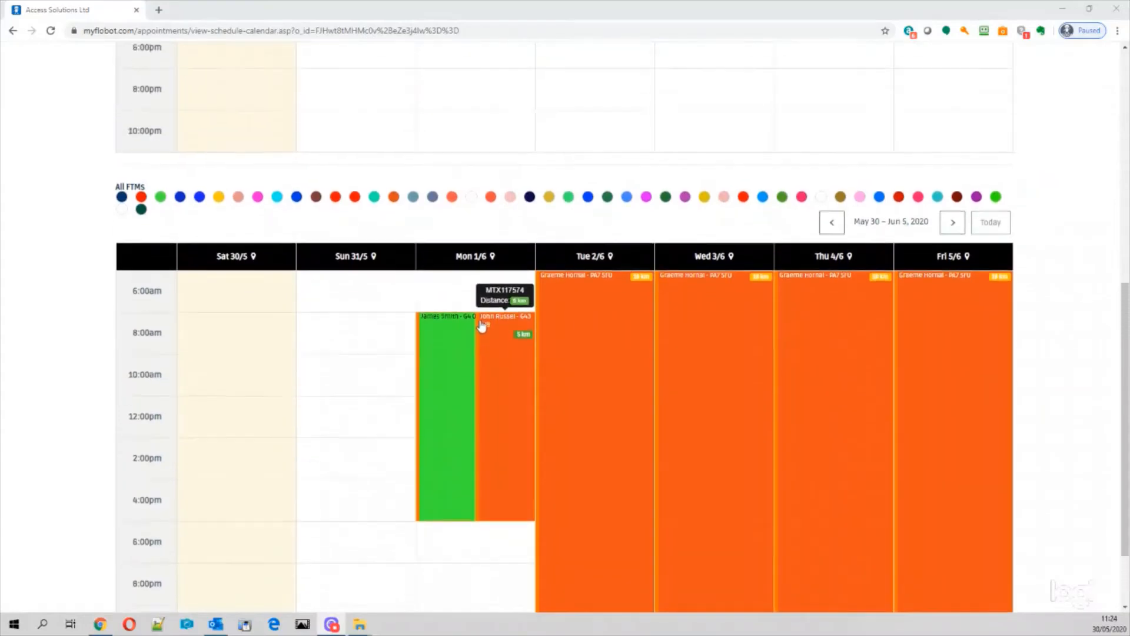
pyautogui.scroll(-2, 482, 323)
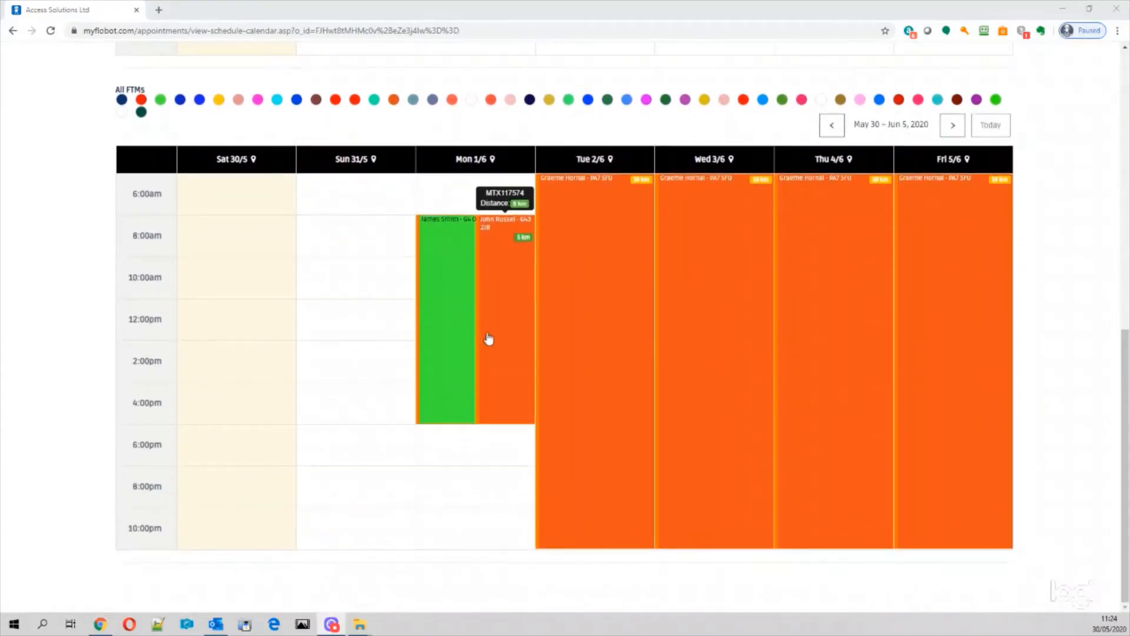
pyautogui.scroll(3, 488, 338)
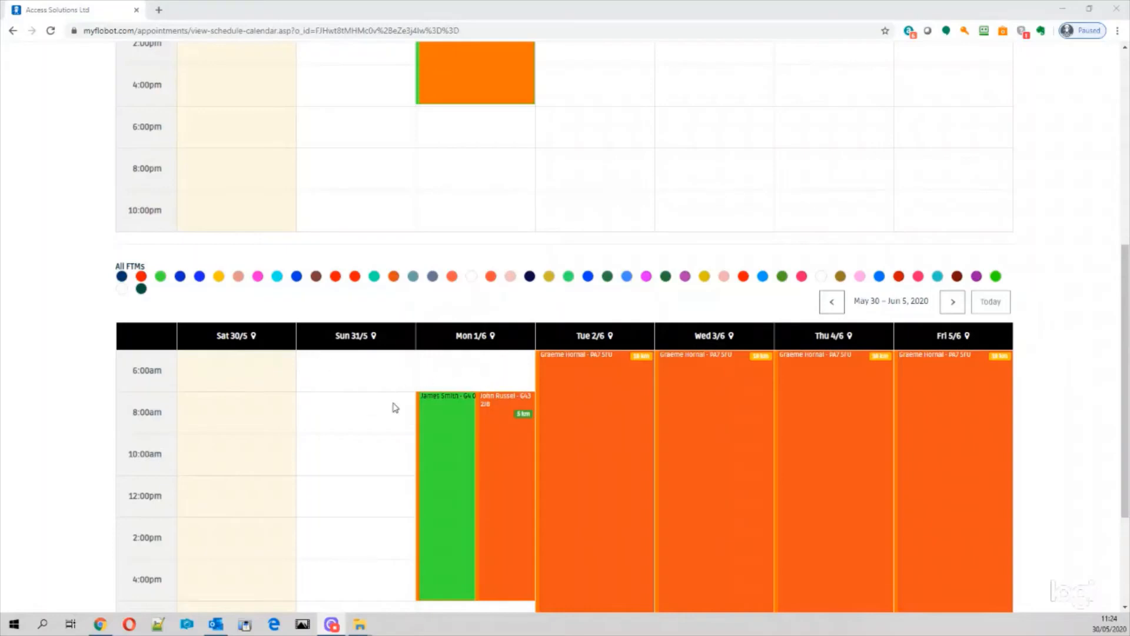
pyautogui.scroll(-3, 479, 559)
# Start a new appointment at 18:00 on 1 June in the all-FTMs calendar, with the type Quote or estimate
pyautogui.click(471, 455)
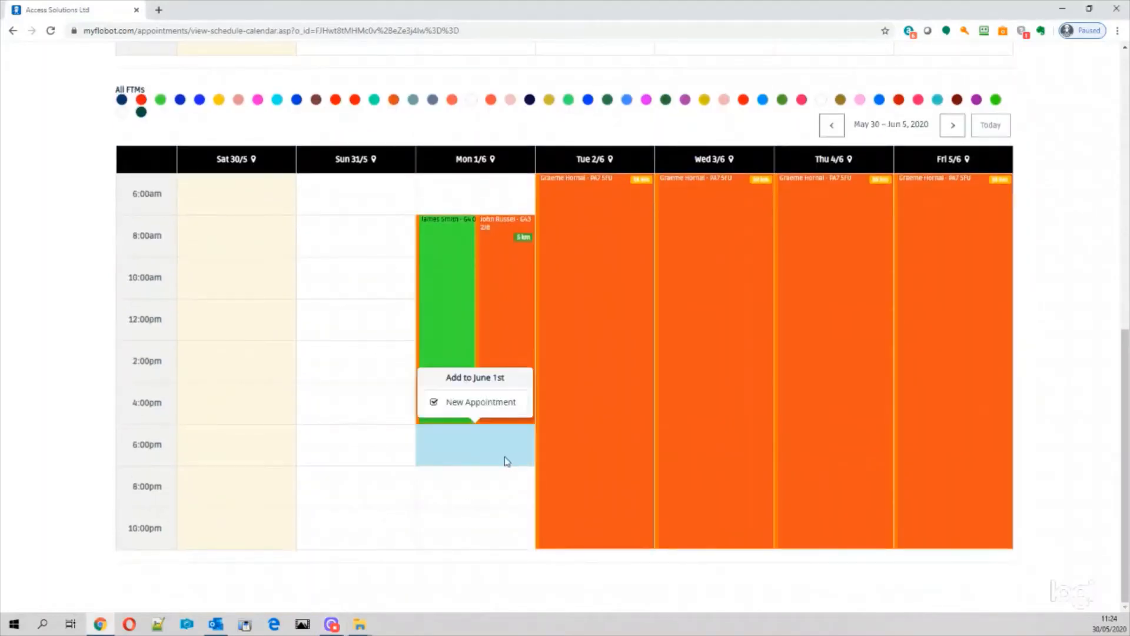
pyautogui.click(458, 404)
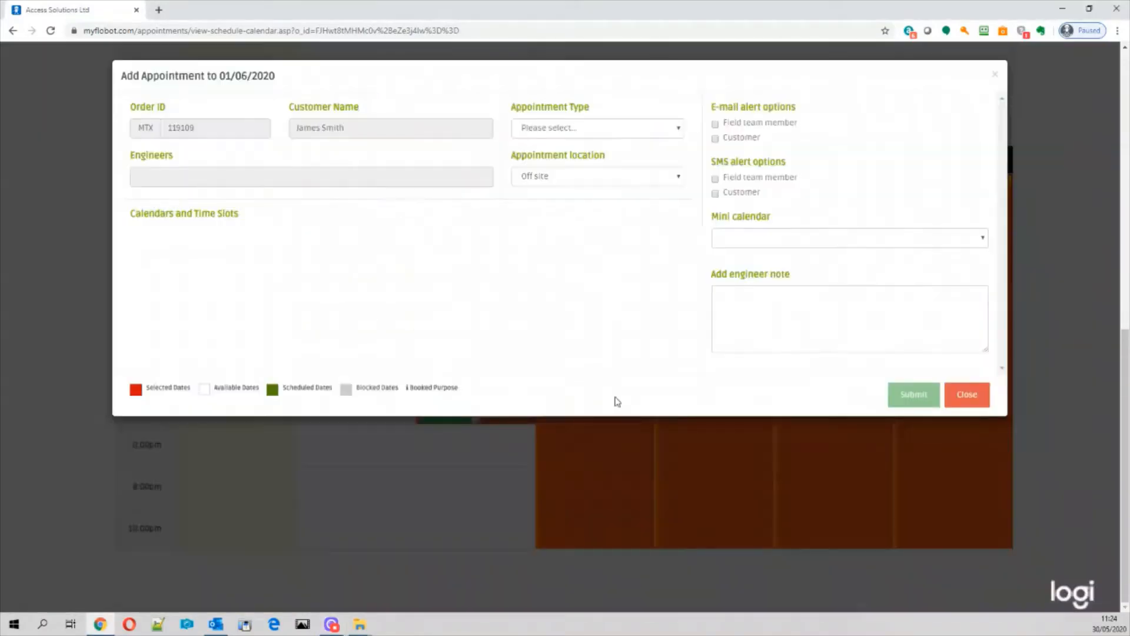
pyautogui.click(564, 134)
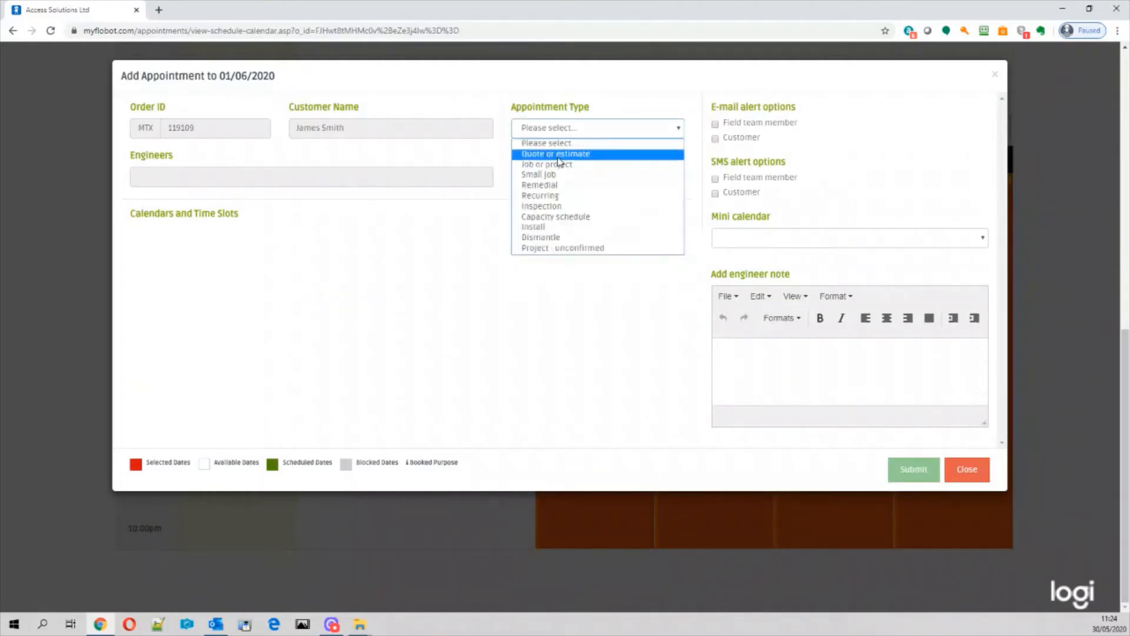
pyautogui.click(558, 154)
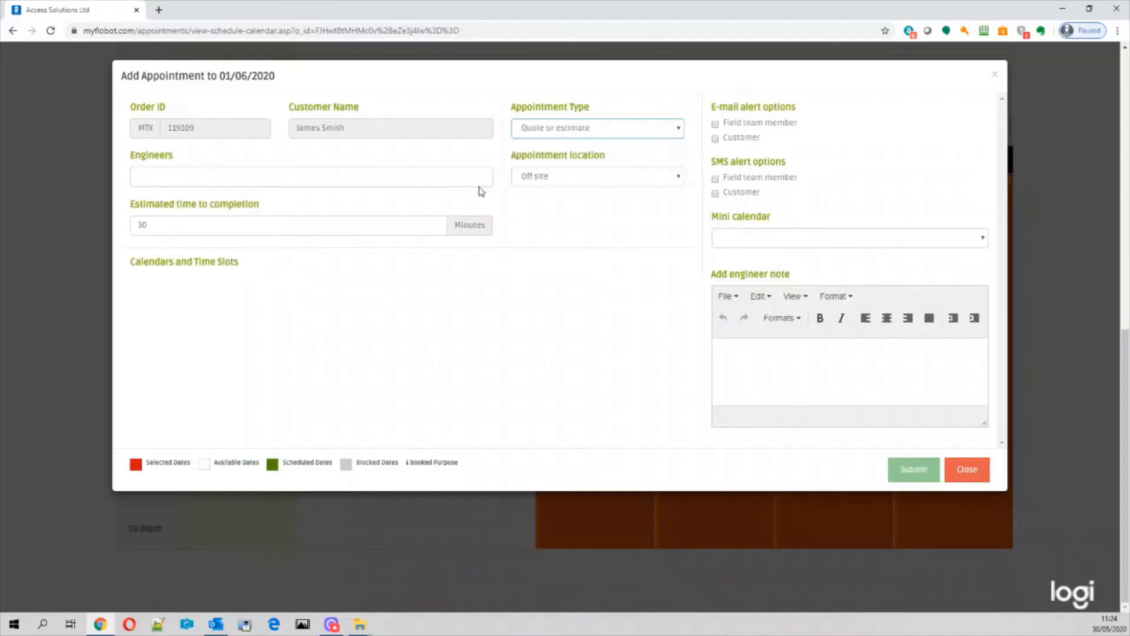
# Assign the fourth listed engineer to the Quote or estimate appointment
pyautogui.click(140, 176)
pyautogui.scroll(-1, 290, 234)
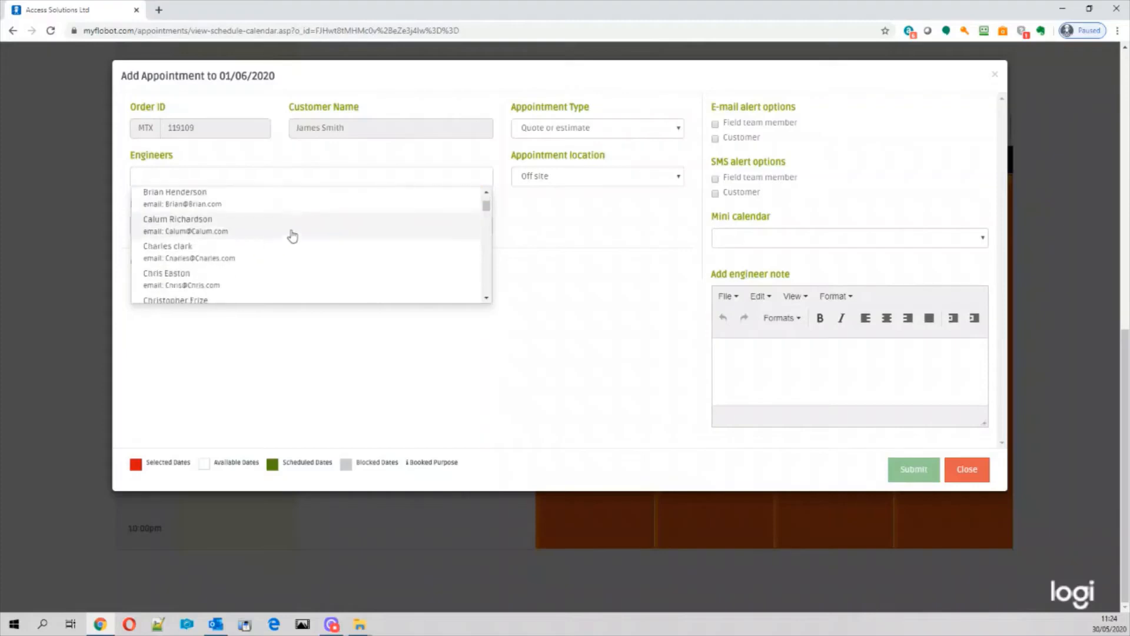
pyautogui.click(481, 207)
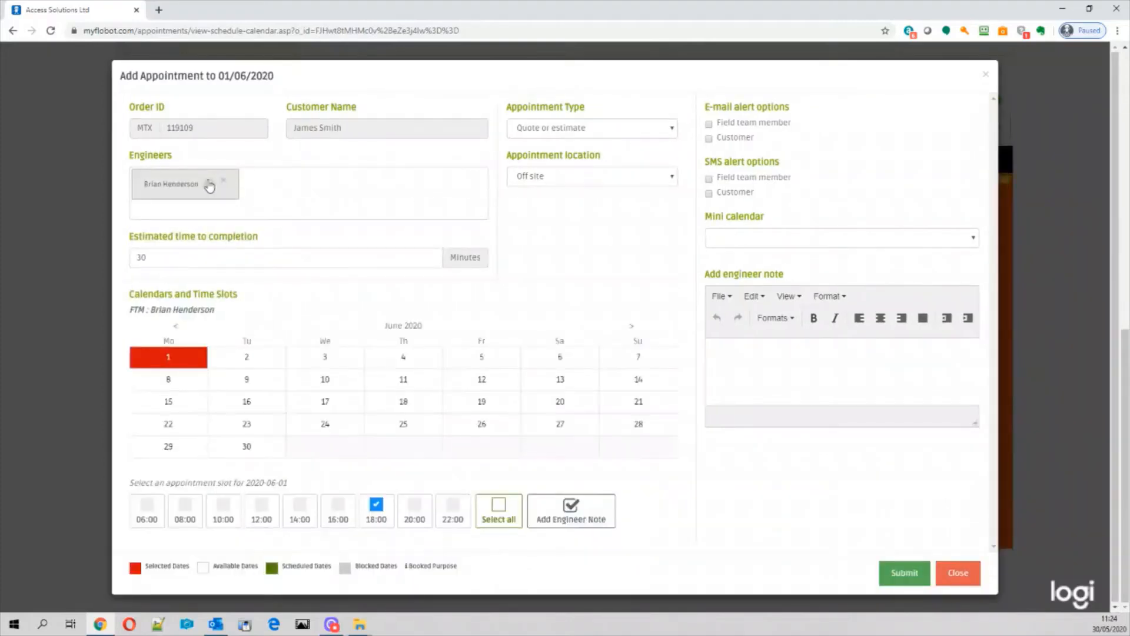
# Change the appointment type to Job or project and remove the assigned engineer
pyautogui.click(607, 132)
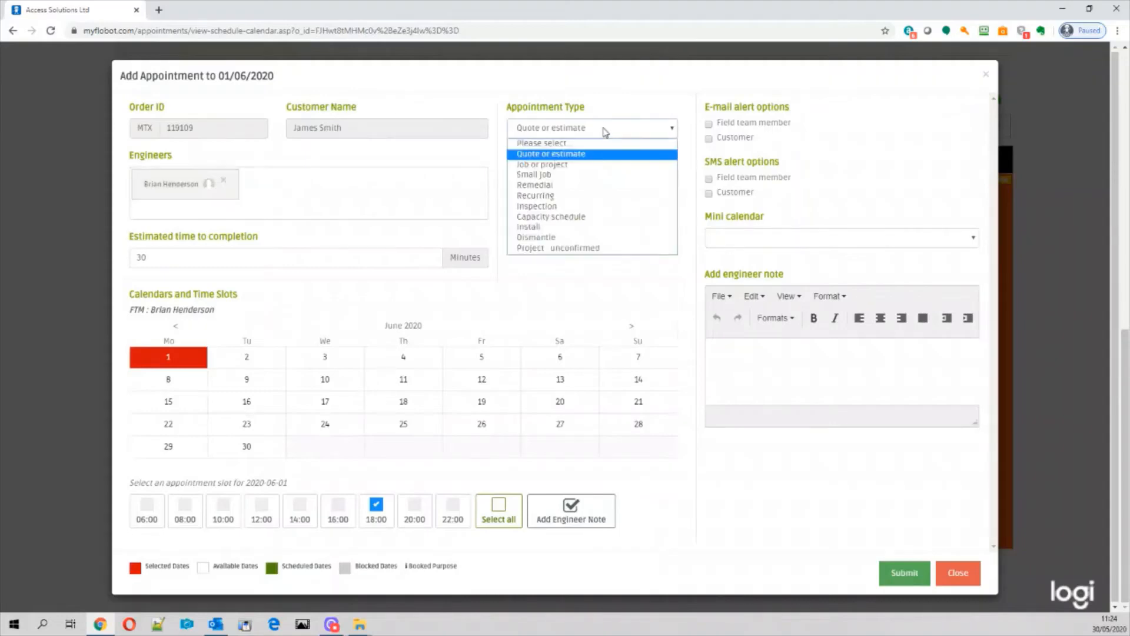
pyautogui.click(597, 167)
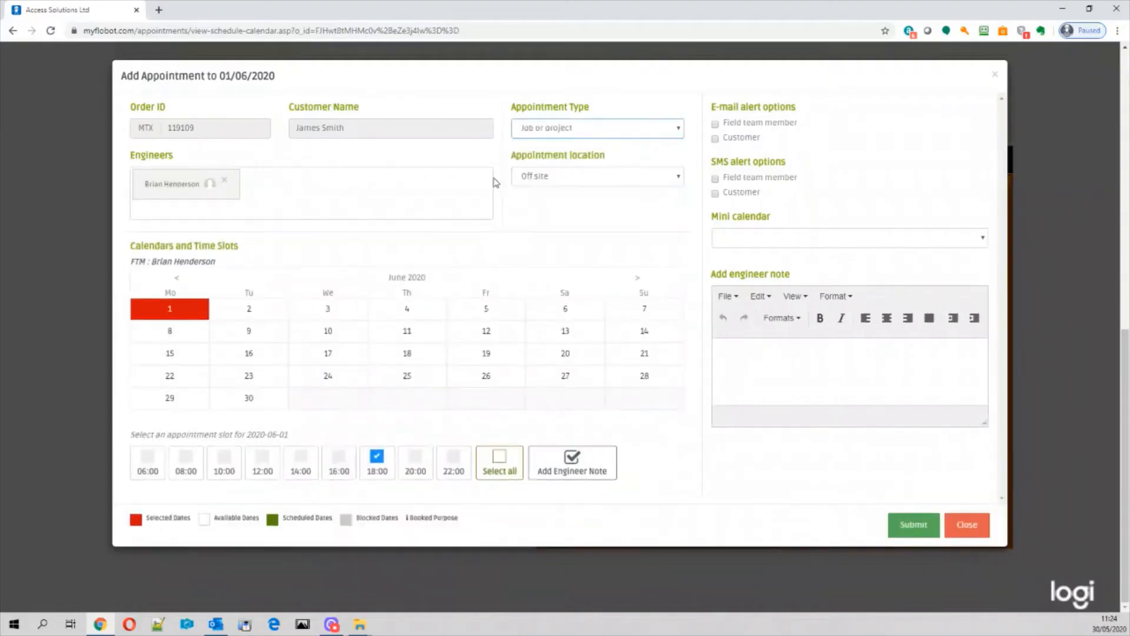
pyautogui.click(225, 181)
# Browse the engineers available for the Job or project appointment and the list of appointment types
pyautogui.click(149, 174)
pyautogui.scroll(-3, 194, 224)
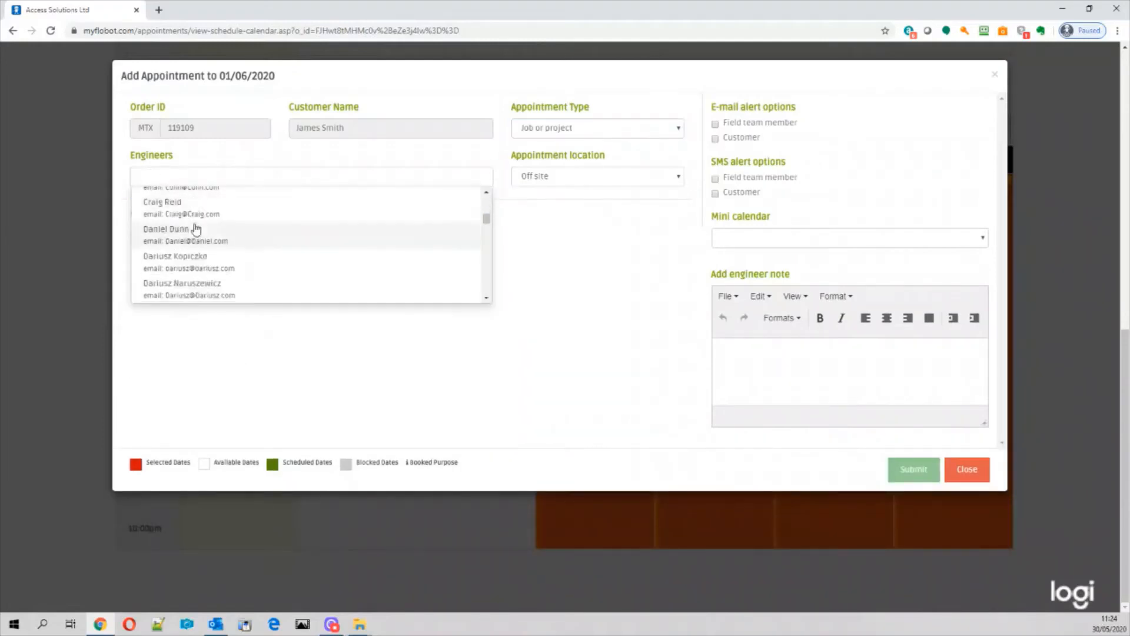
pyautogui.moveTo(487, 222)
pyautogui.mouseDown()
pyautogui.moveTo(488, 259)
pyautogui.moveTo(487, 202)
pyautogui.mouseUp()
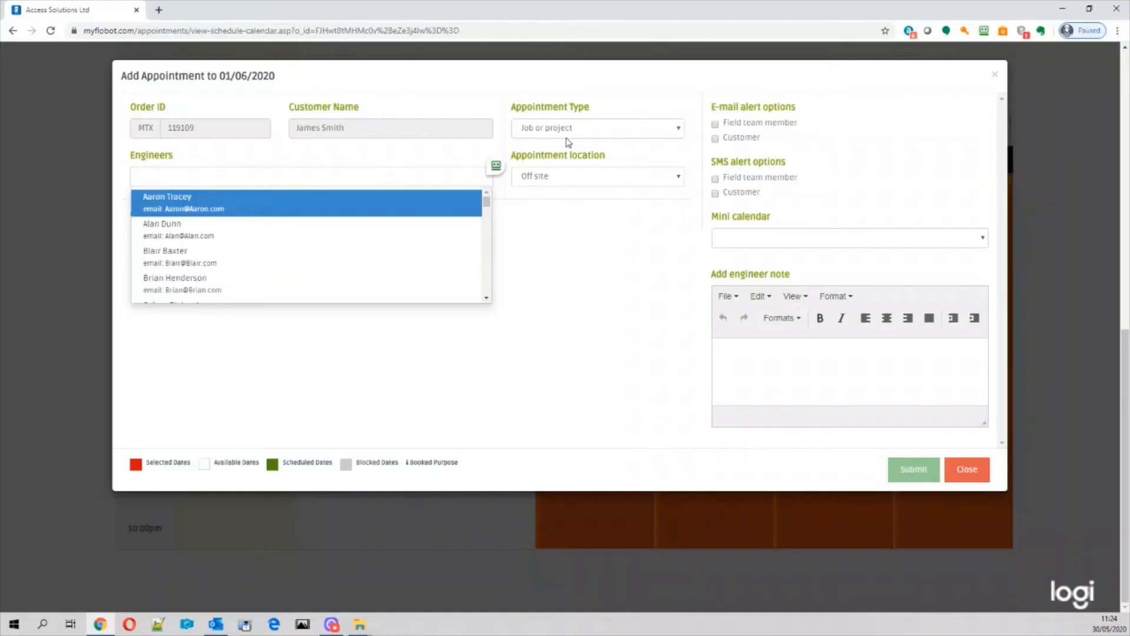
pyautogui.scroll(-1, 489, 207)
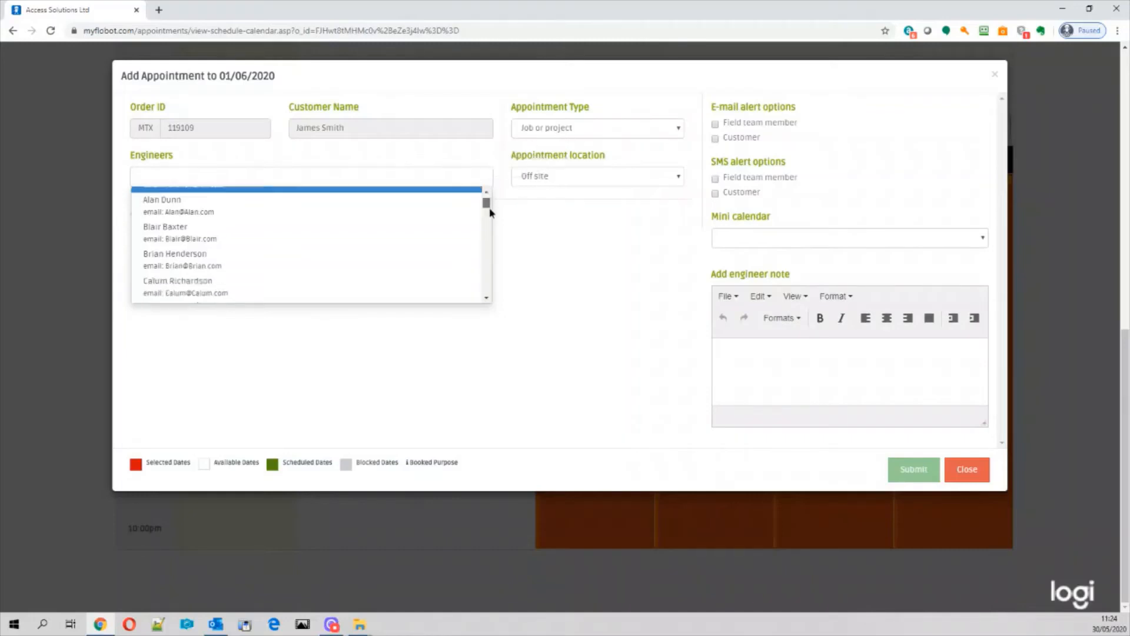
pyautogui.click(542, 131)
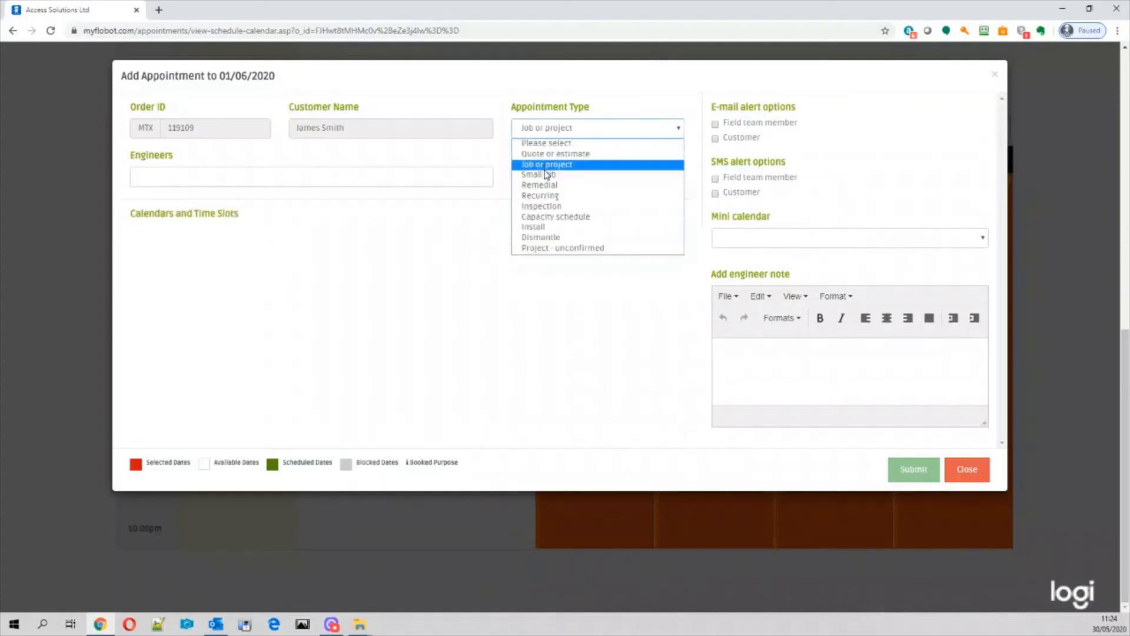
pyautogui.click(454, 156)
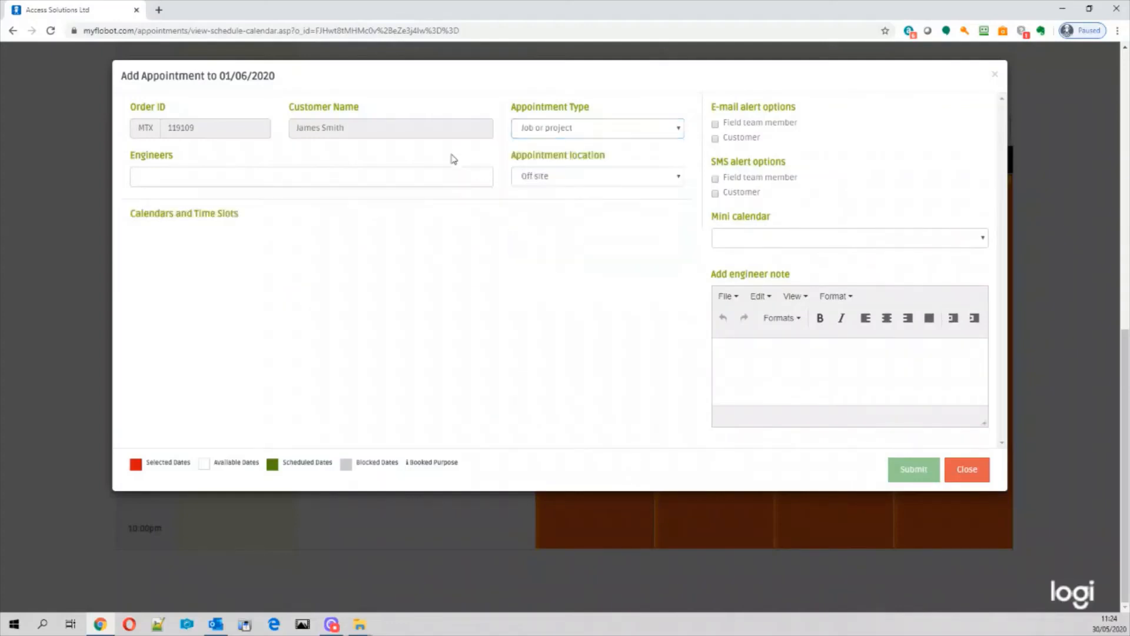
# Assign three engineers to the Job or project appointment: the first, third and fifth in the full engineer list
pyautogui.click(153, 171)
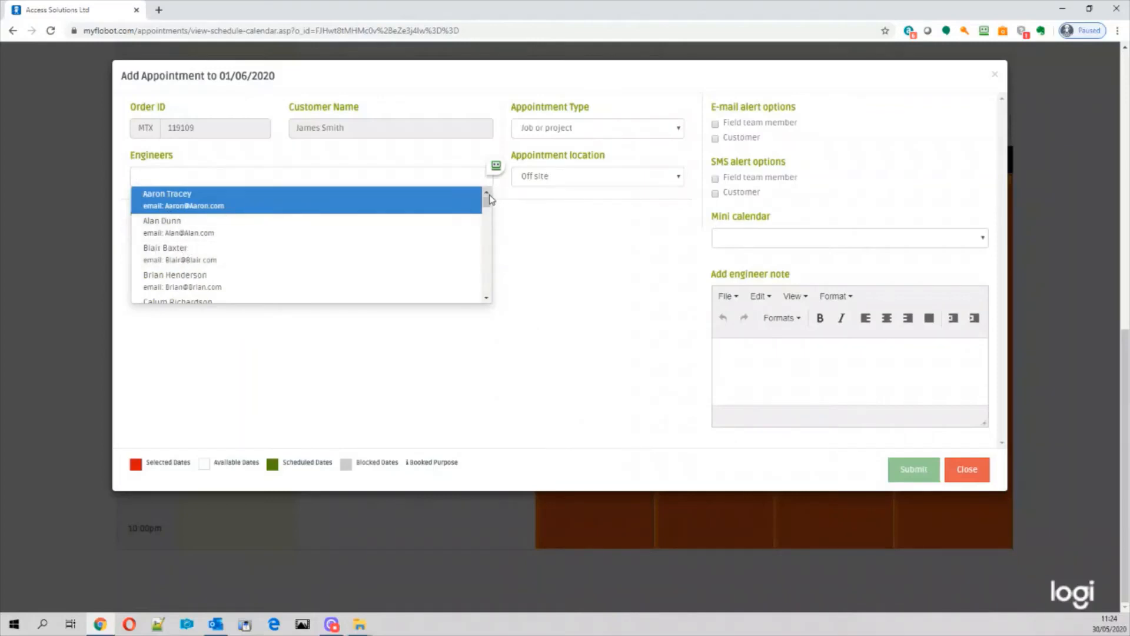
pyautogui.moveTo(487, 202); pyautogui.dragTo(469, 199)
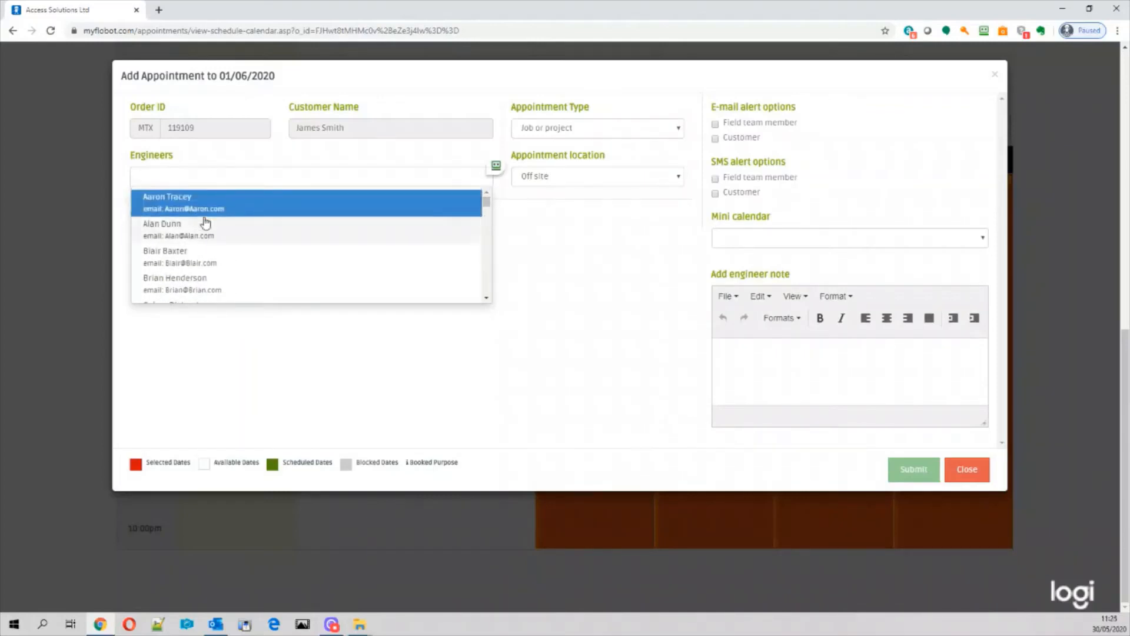
pyautogui.click(181, 209)
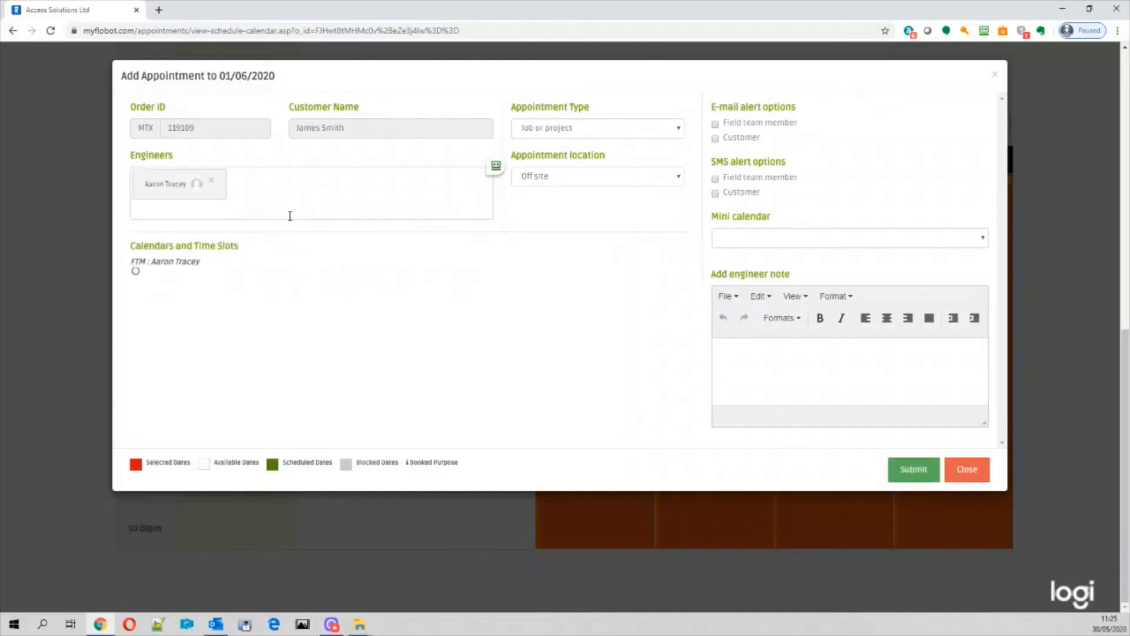
pyautogui.click(151, 209)
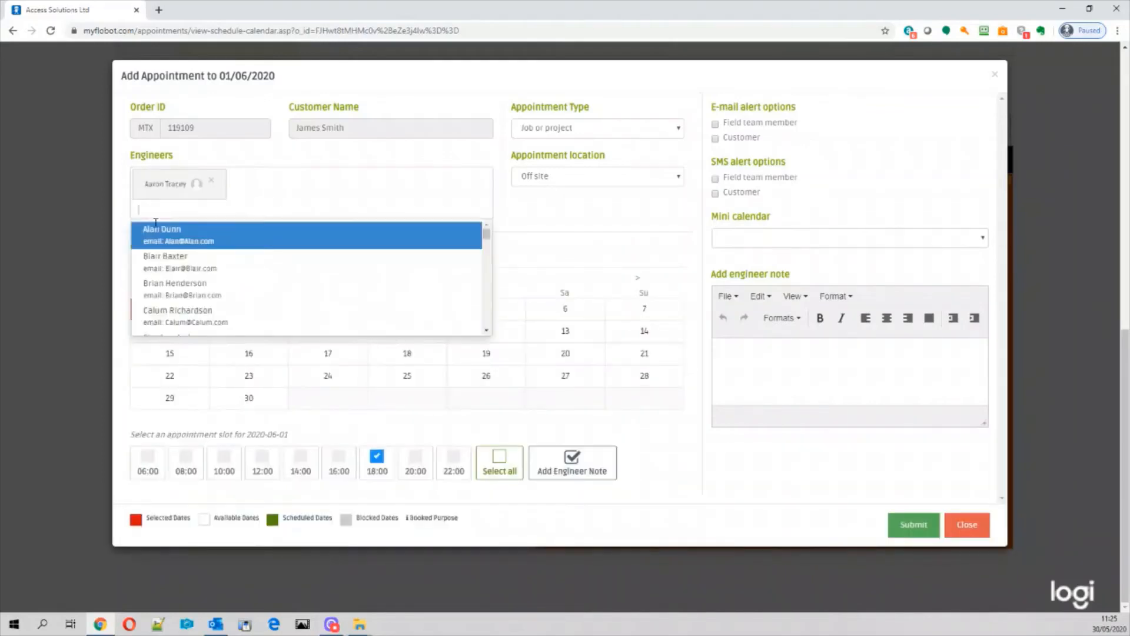
pyautogui.click(155, 255)
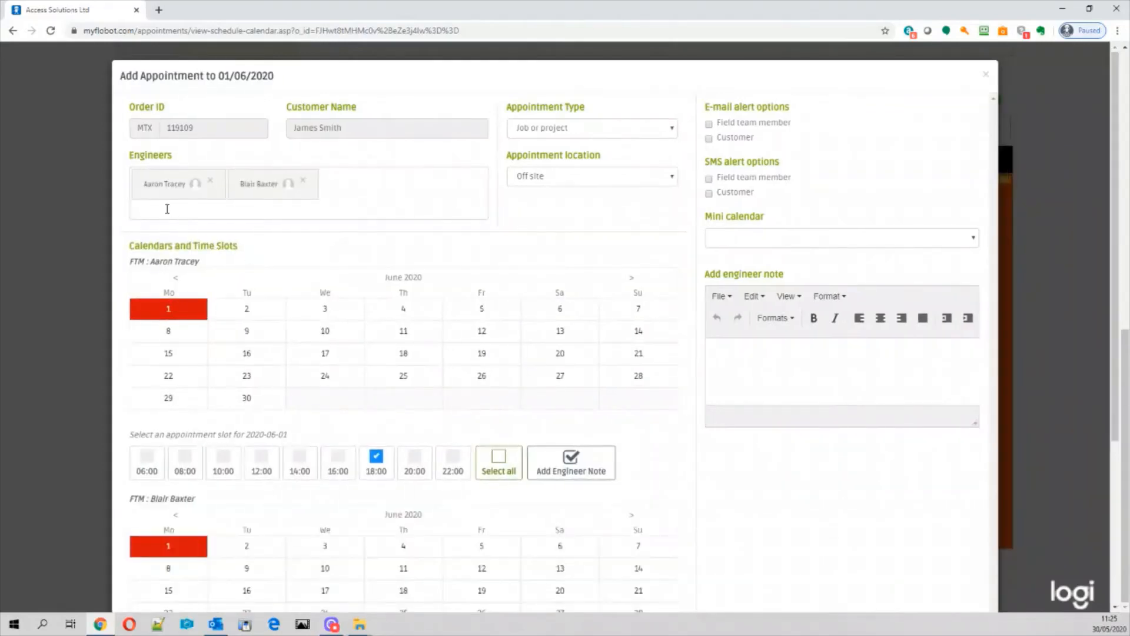
pyautogui.click(167, 209)
pyautogui.click(282, 286)
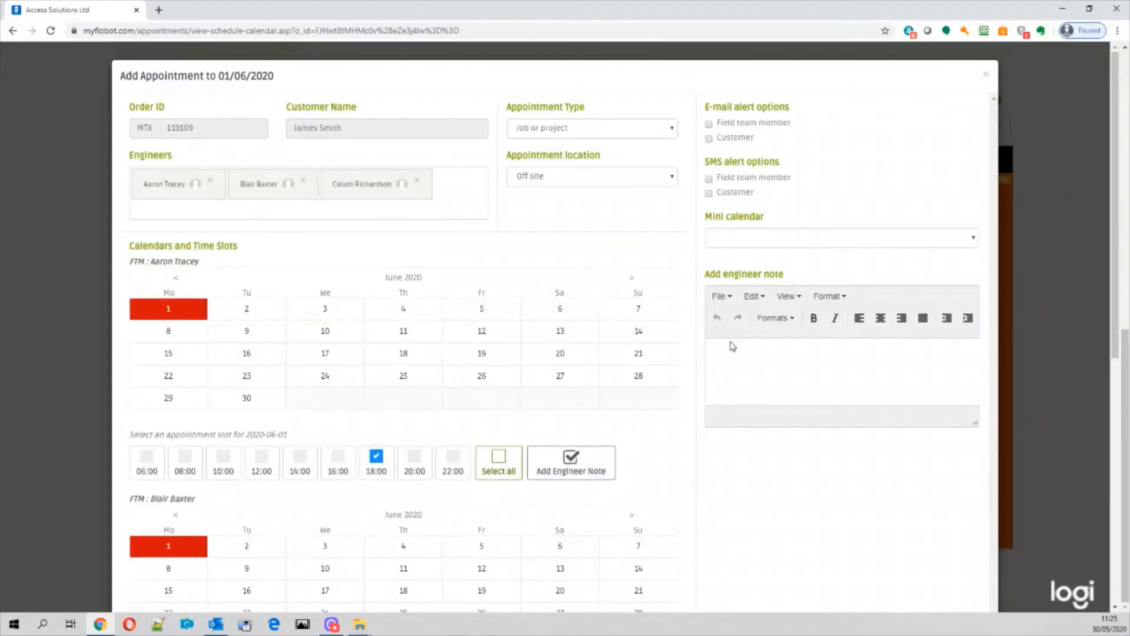
# Show the schedule of an engineer not yet assigned in the appointment's mini calendar
pyautogui.click(864, 240)
pyautogui.click(827, 308)
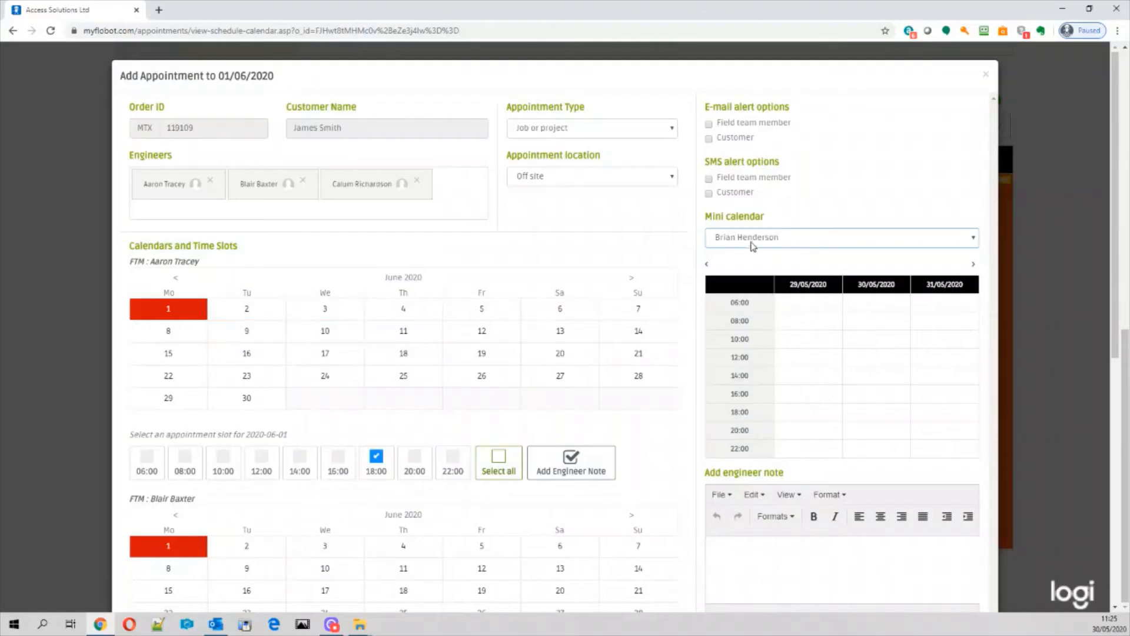
pyautogui.scroll(-1, 792, 295)
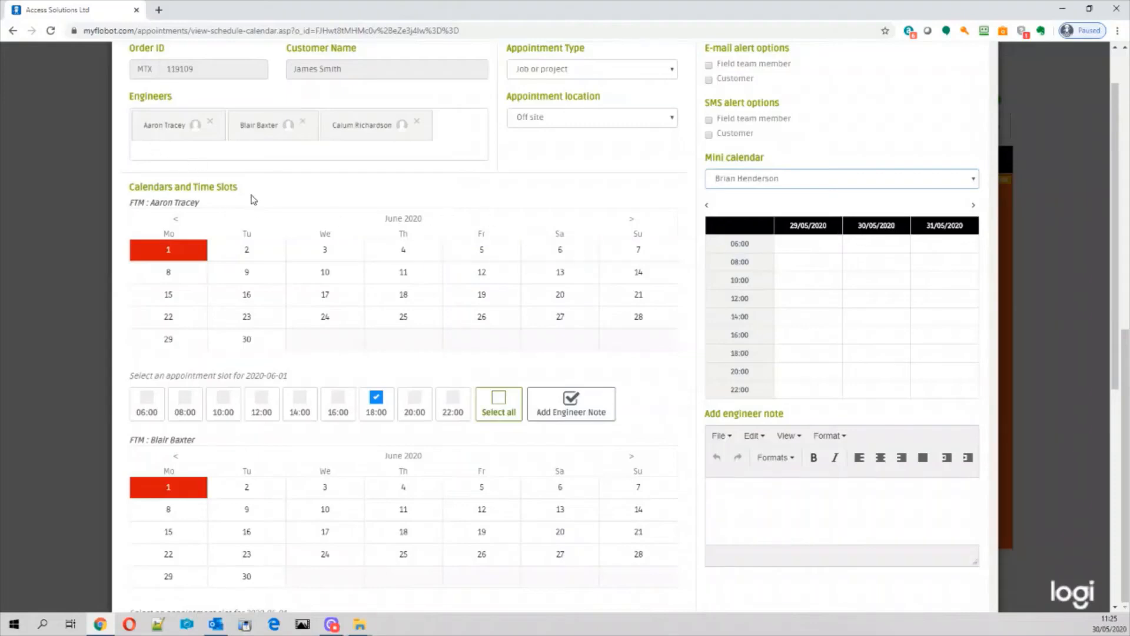
# Assign the engineer shown in the mini calendar as the fourth engineer and review all engineers' calendars and time slots
pyautogui.click(143, 147)
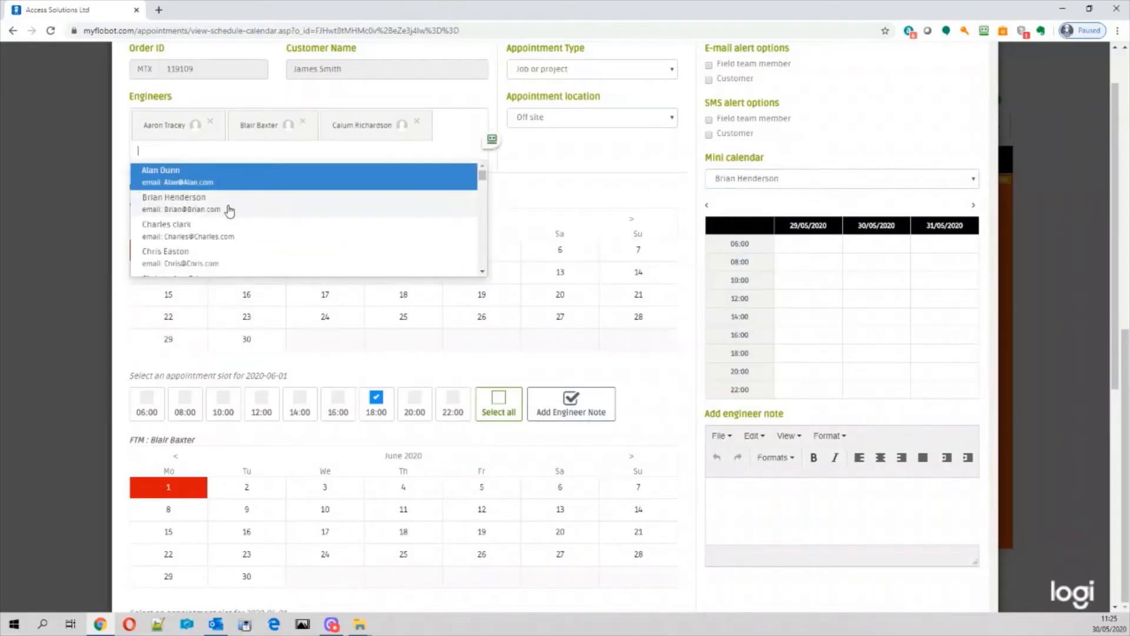
pyautogui.scroll(-1, 235, 212)
pyautogui.scroll(1, 233, 211)
pyautogui.click(231, 207)
pyautogui.scroll(-10, 621, 423)
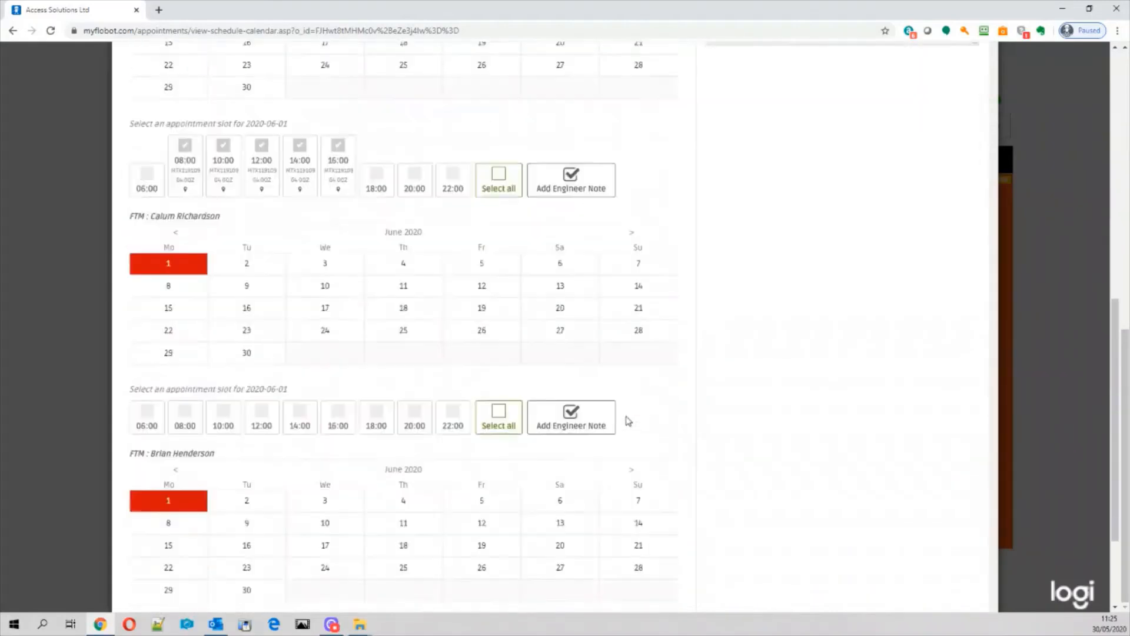
pyautogui.scroll(9, 680, 450)
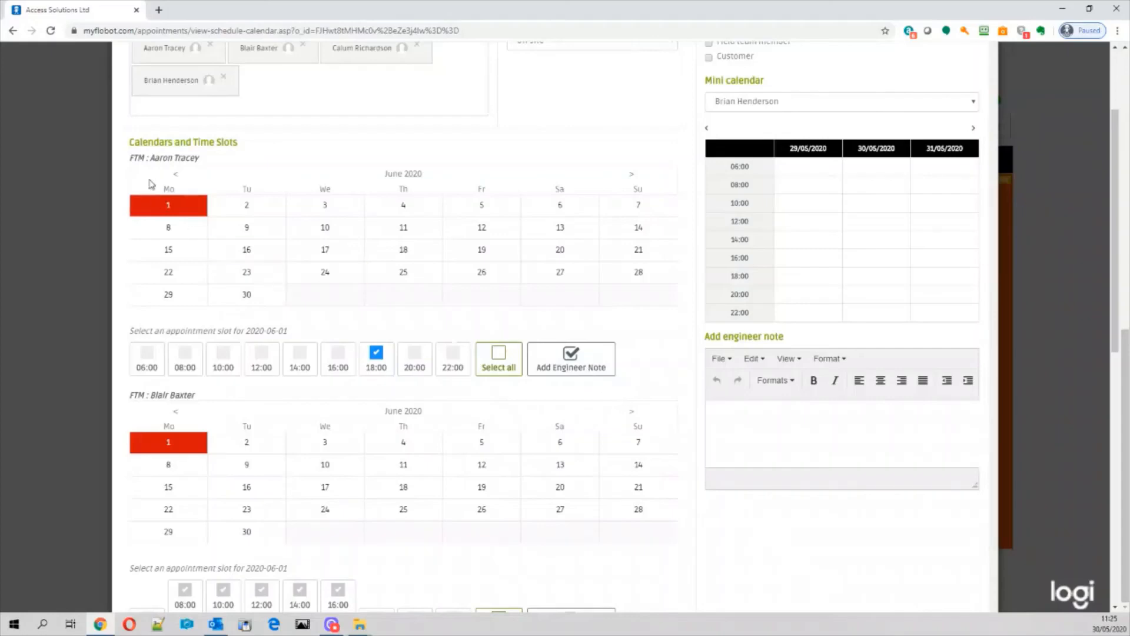
# Add 2 June 2020 as a selected date in the calendars of all four assigned engineers
pyautogui.click(256, 207)
pyautogui.click(257, 504)
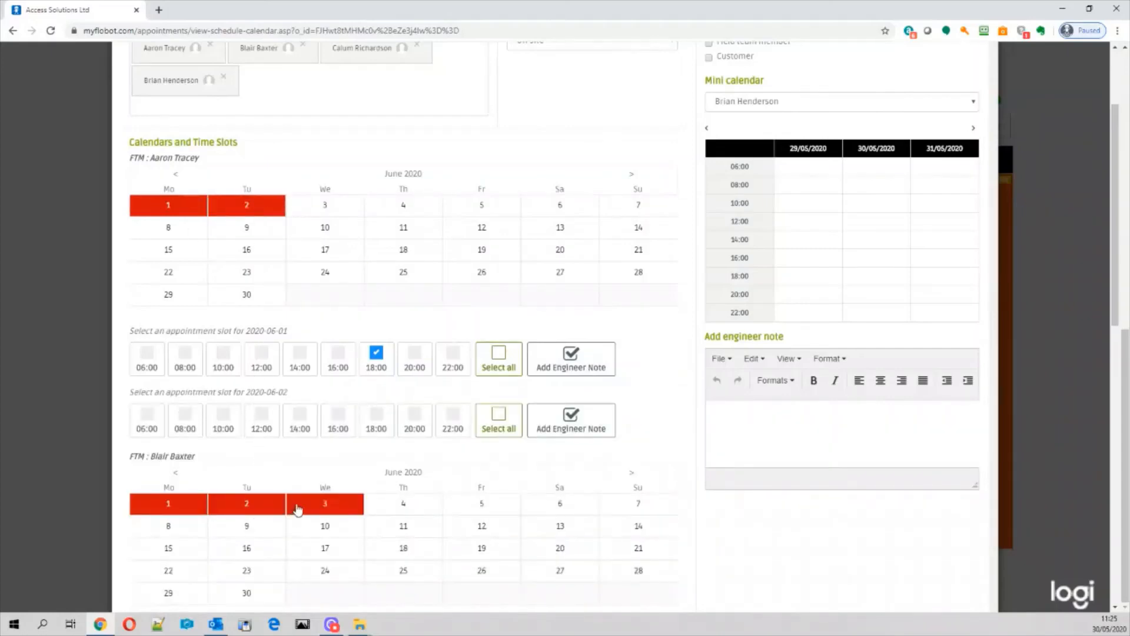
pyautogui.scroll(-3, 294, 505)
pyautogui.scroll(-4, 277, 500)
pyautogui.click(255, 368)
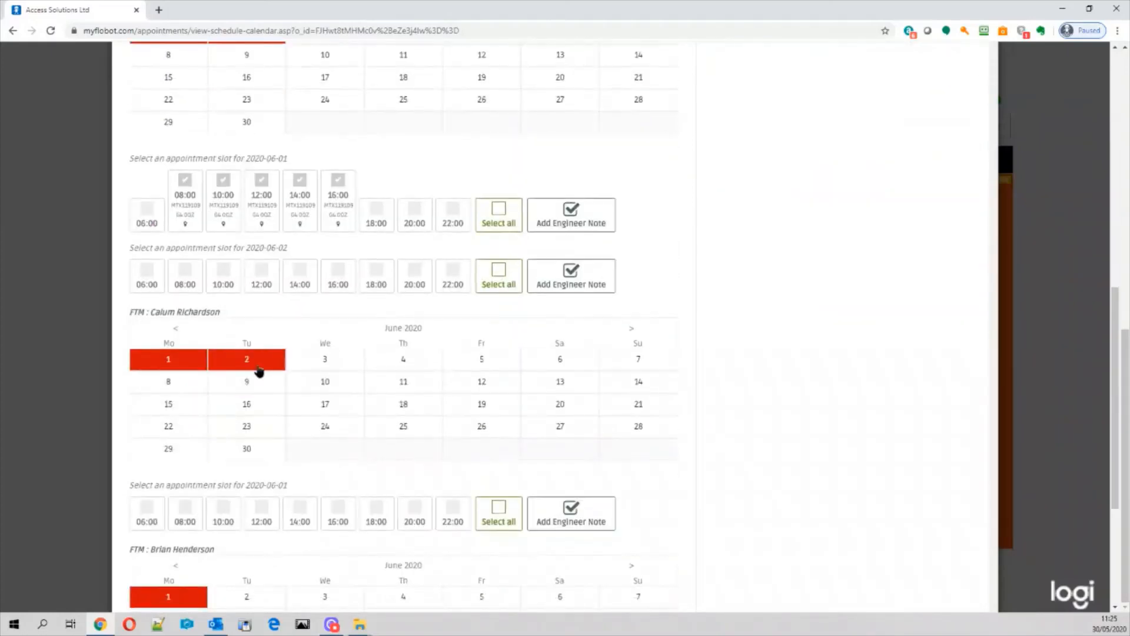
pyautogui.scroll(-4, 269, 565)
pyautogui.click(247, 422)
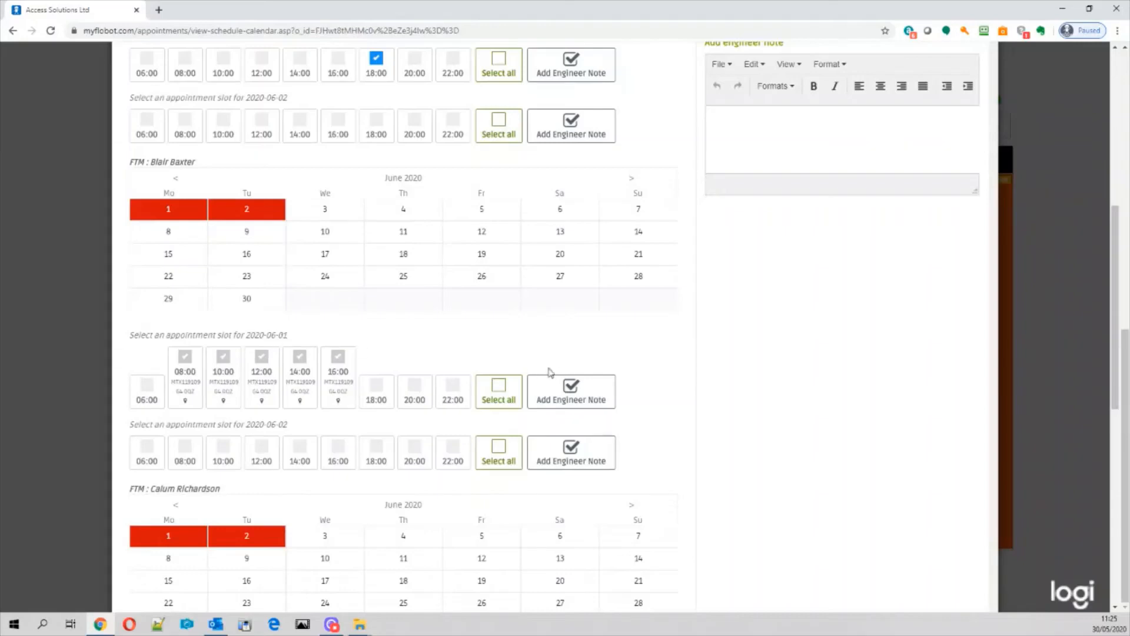
# Compare the engineers' time slots for 1 and 2 June and remove the second engineer from the appointment
pyautogui.scroll(4, 547, 372)
pyautogui.scroll(-4, 532, 371)
pyautogui.scroll(3, 372, 378)
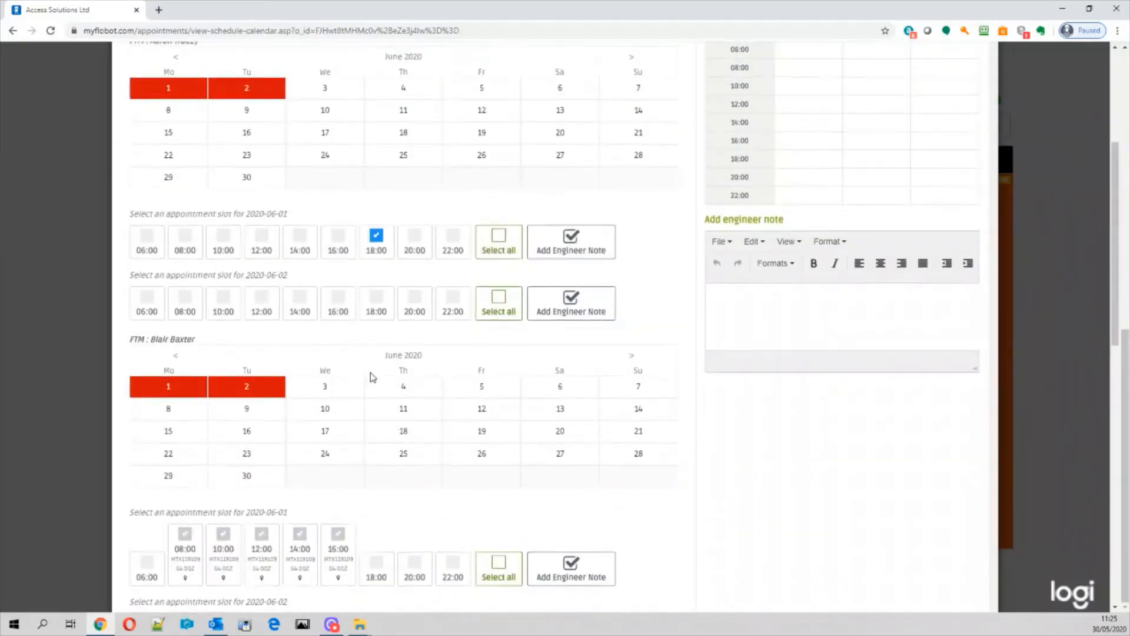
pyautogui.scroll(2, 353, 370)
pyautogui.scroll(-3, 271, 357)
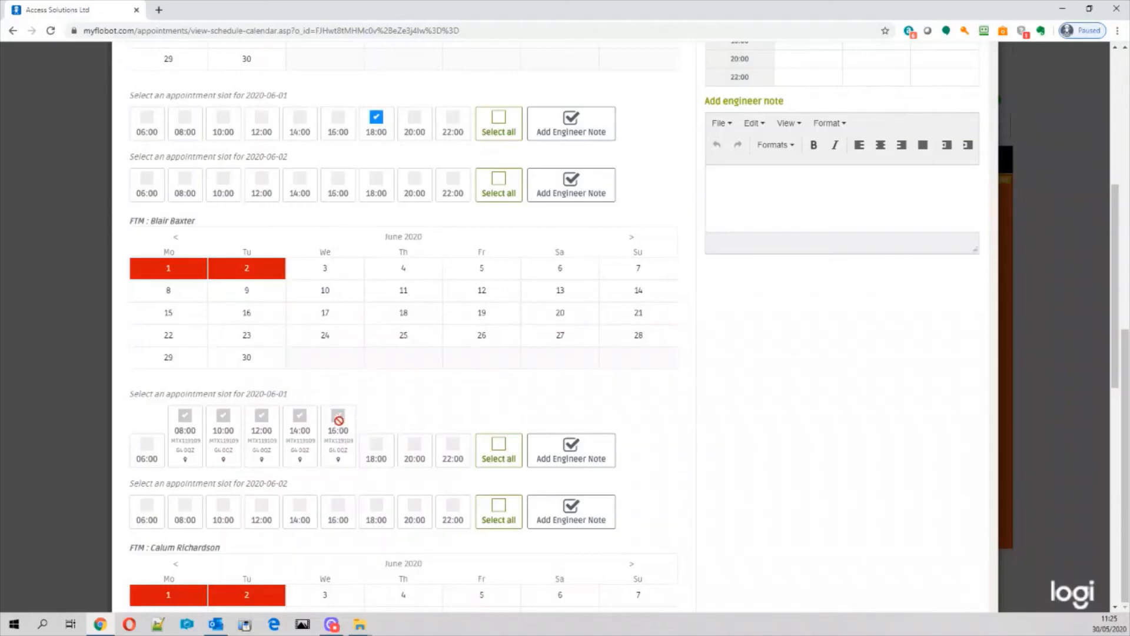
pyautogui.scroll(-4, 339, 420)
pyautogui.scroll(6, 333, 424)
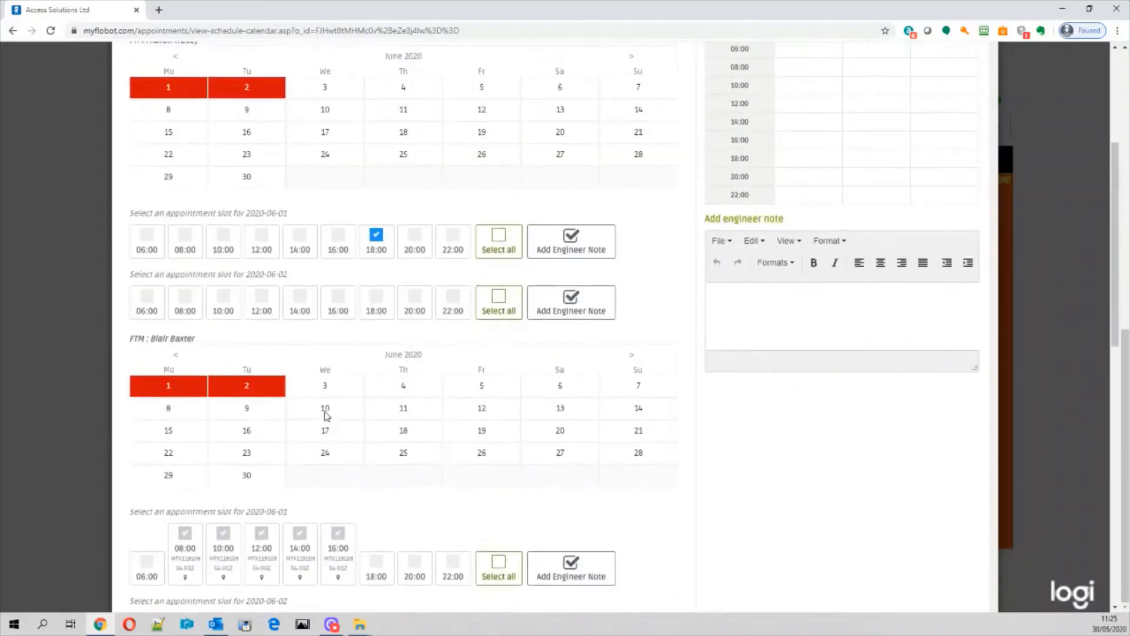
pyautogui.scroll(3, 334, 315)
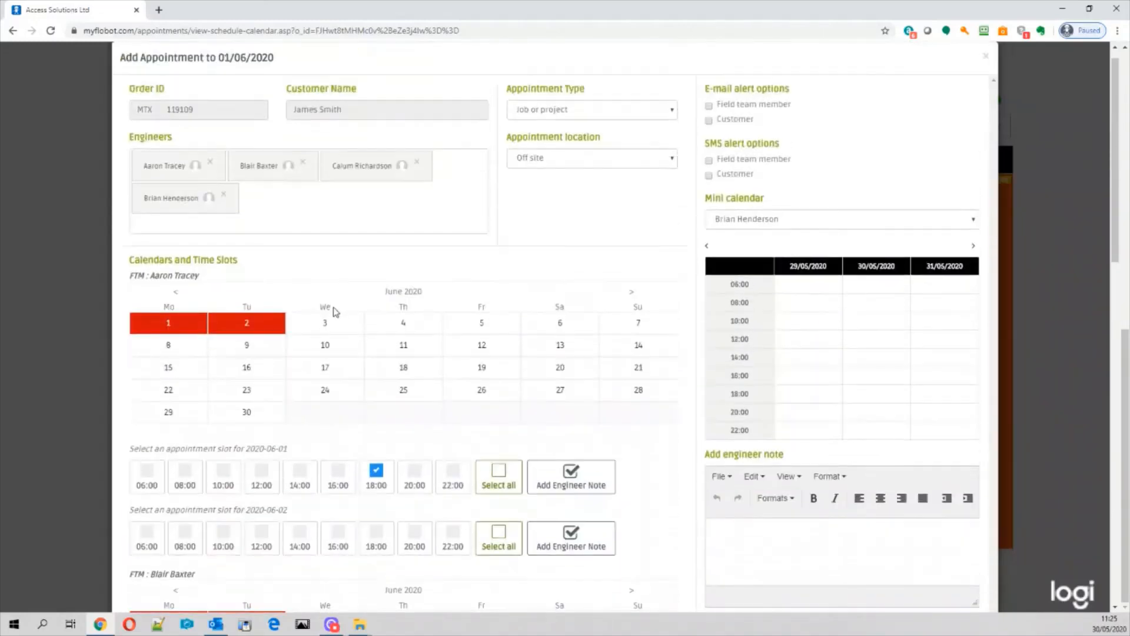
pyautogui.click(303, 162)
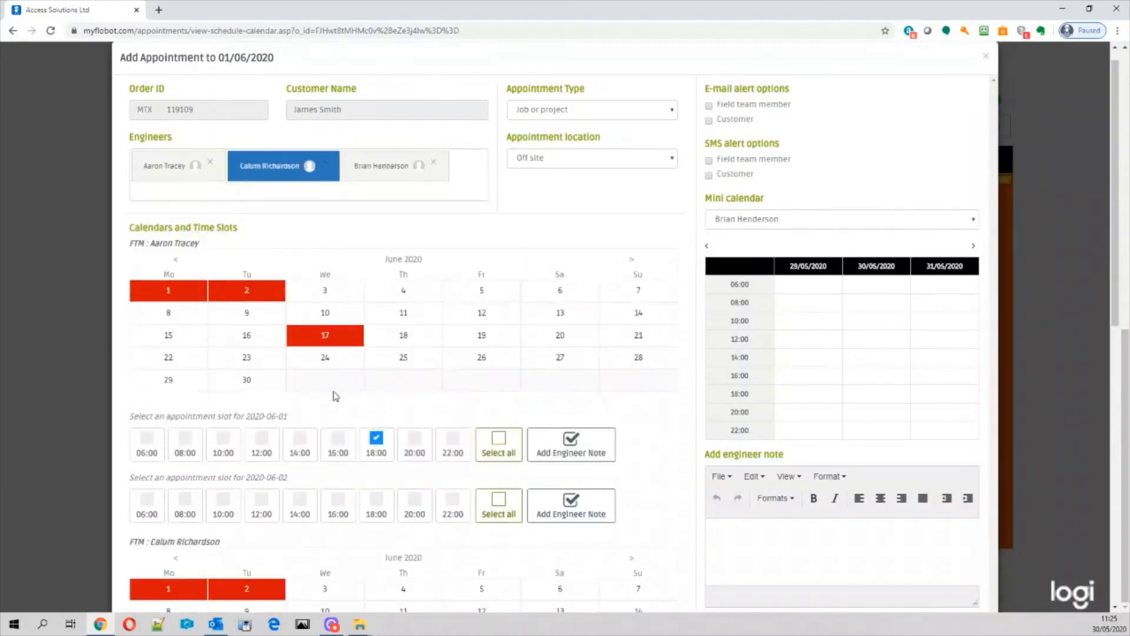
# Select all appointment slots on 1 and 2 June 2020 for each of the three remaining engineers
pyautogui.scroll(-5, 294, 440)
pyautogui.scroll(-1, 293, 440)
pyautogui.scroll(4, 285, 427)
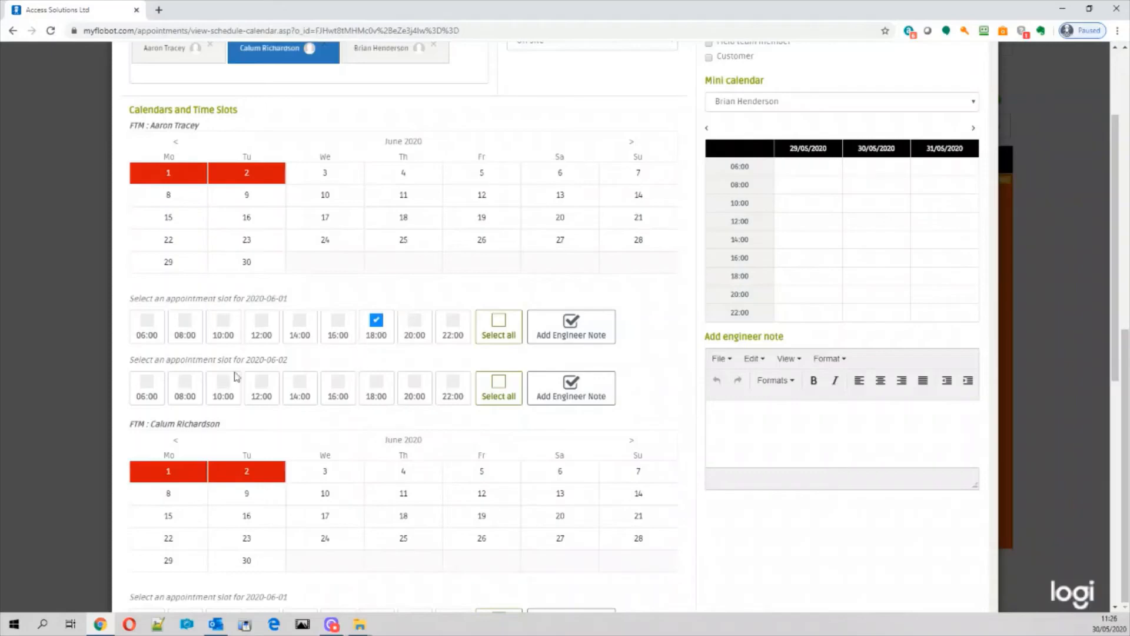
pyautogui.click(494, 323)
pyautogui.click(497, 385)
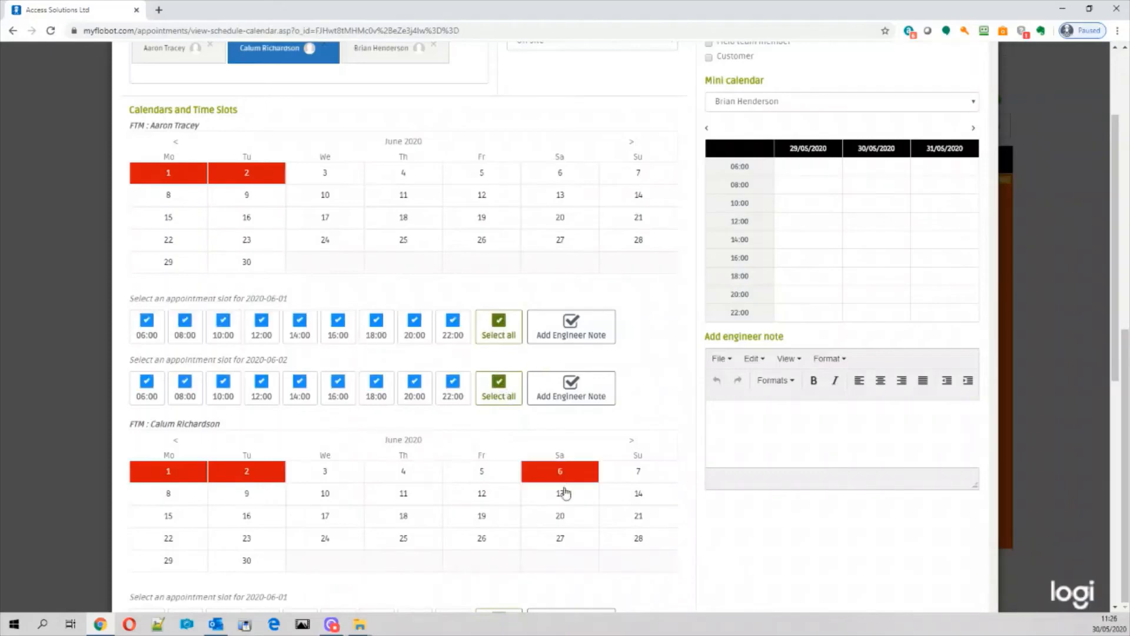
pyautogui.scroll(-5, 544, 479)
pyautogui.click(498, 330)
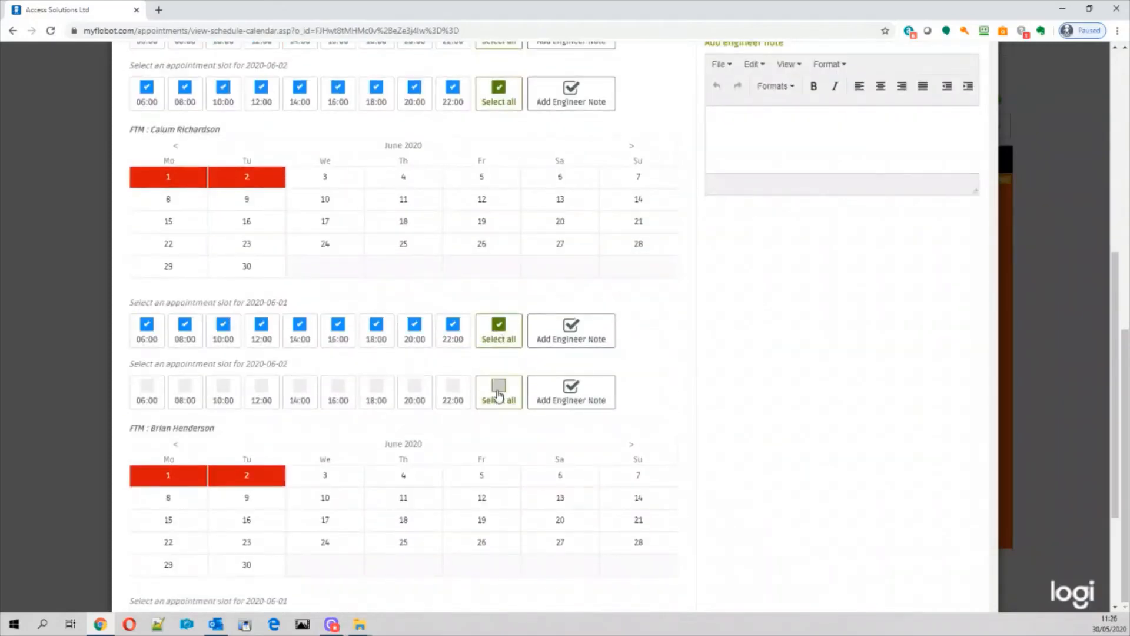
pyautogui.click(500, 390)
pyautogui.scroll(-3, 592, 480)
pyautogui.click(500, 443)
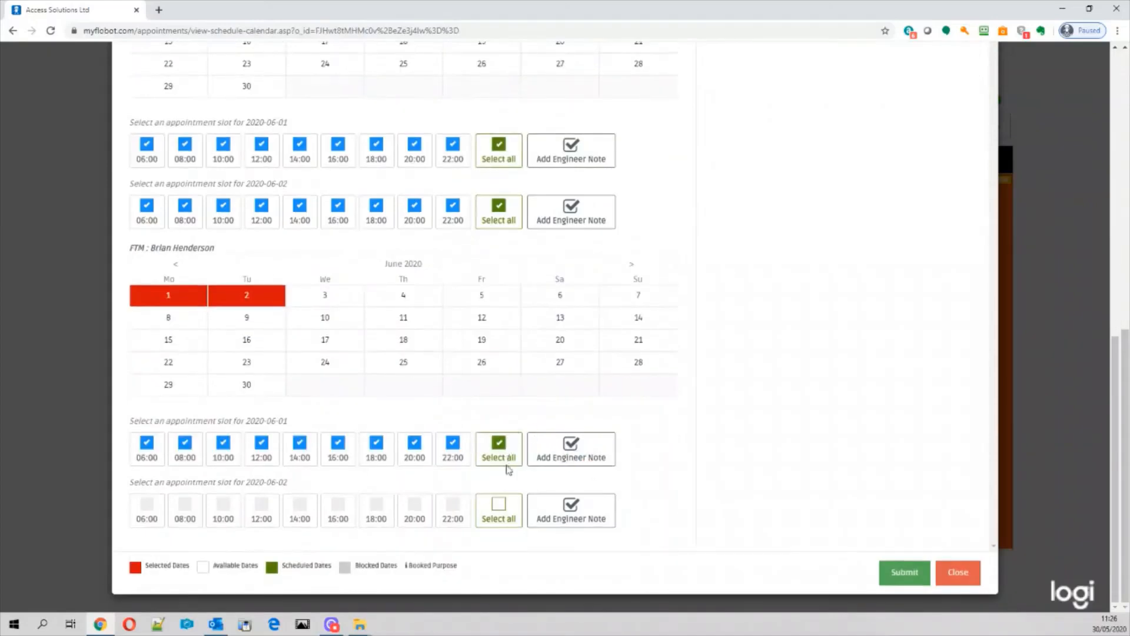
pyautogui.click(499, 504)
# Check the alert options and selected time slots, and submit the Job or project appointment
pyautogui.scroll(2, 677, 477)
pyautogui.scroll(8, 677, 471)
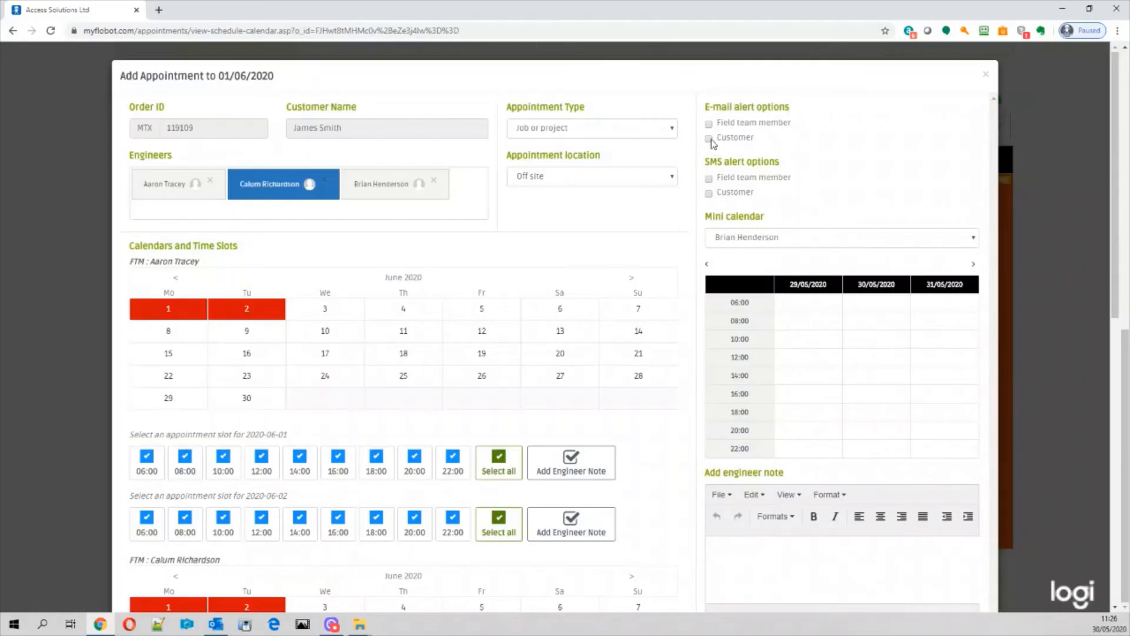
pyautogui.scroll(-10, 683, 472)
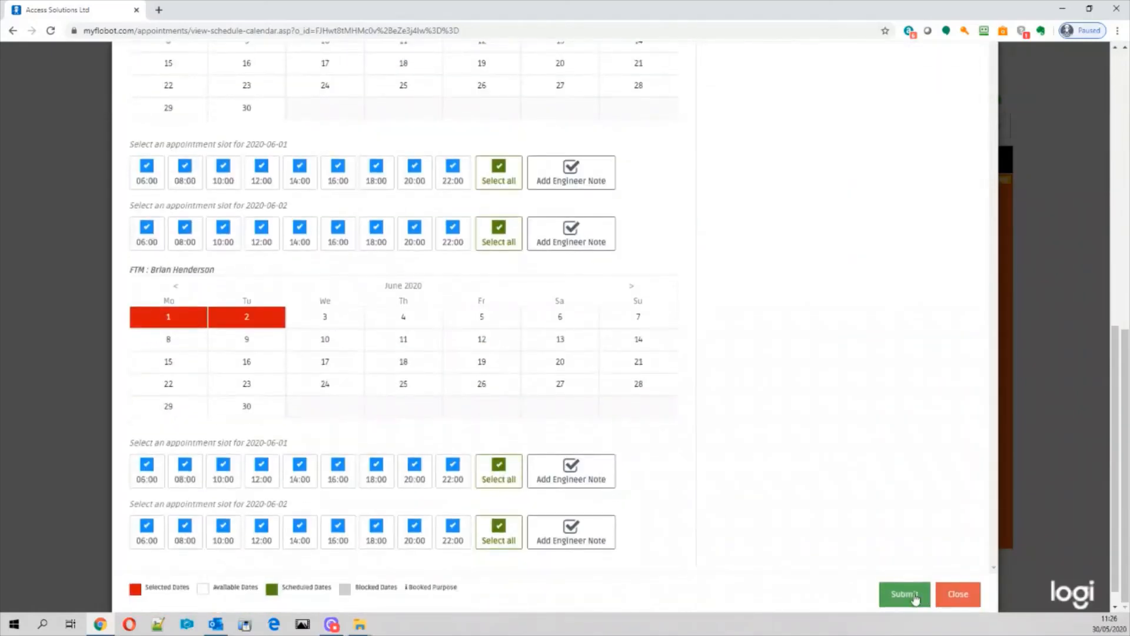
pyautogui.click(910, 596)
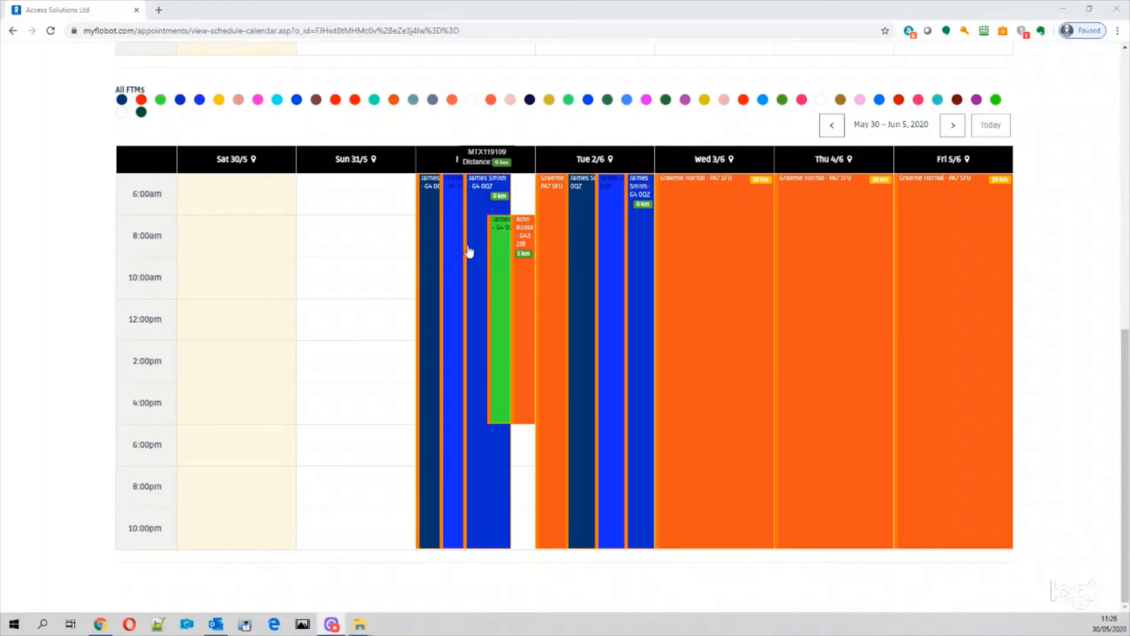
# Examine the new bookings in the all-FTMs calendar and show the details of a Monday 1 June appointment
pyautogui.scroll(3, 465, 272)
pyautogui.scroll(3, 464, 269)
pyautogui.scroll(-5, 464, 268)
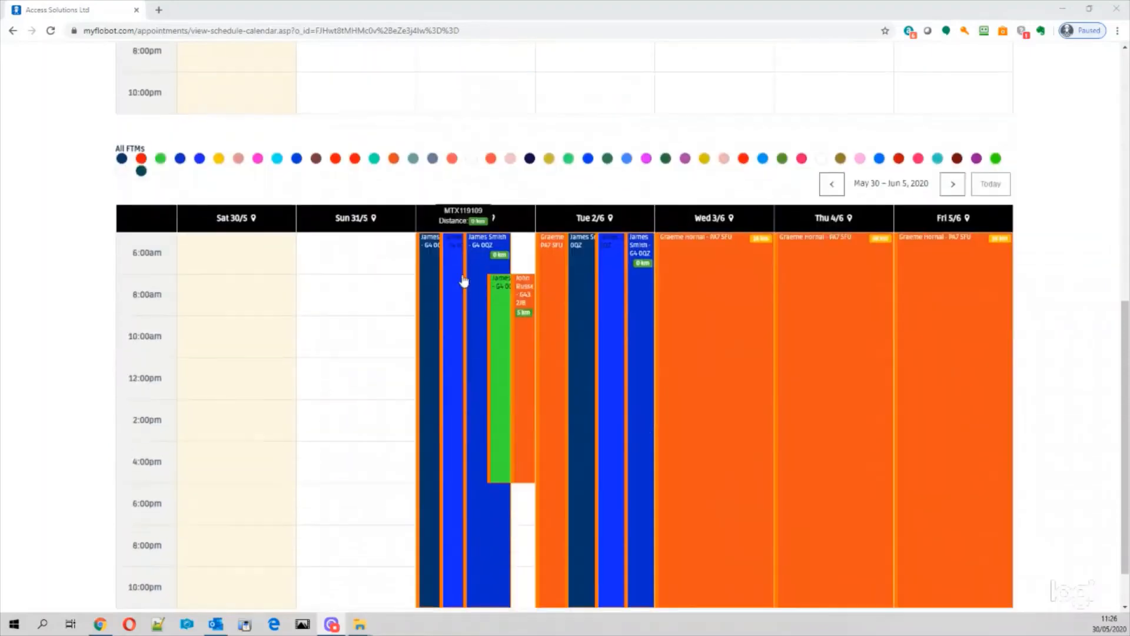
pyautogui.click(455, 299)
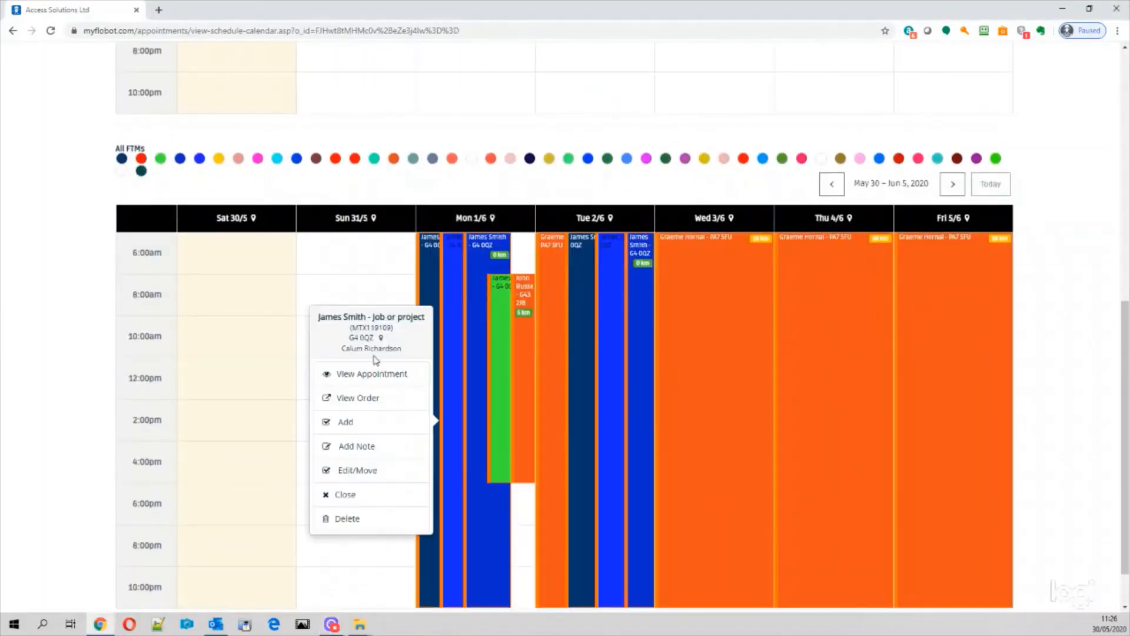
# Add the fourth listed engineer's weekly schedule to the view and examine the bookings on 1 and 2 June
pyautogui.scroll(9, 964, 220)
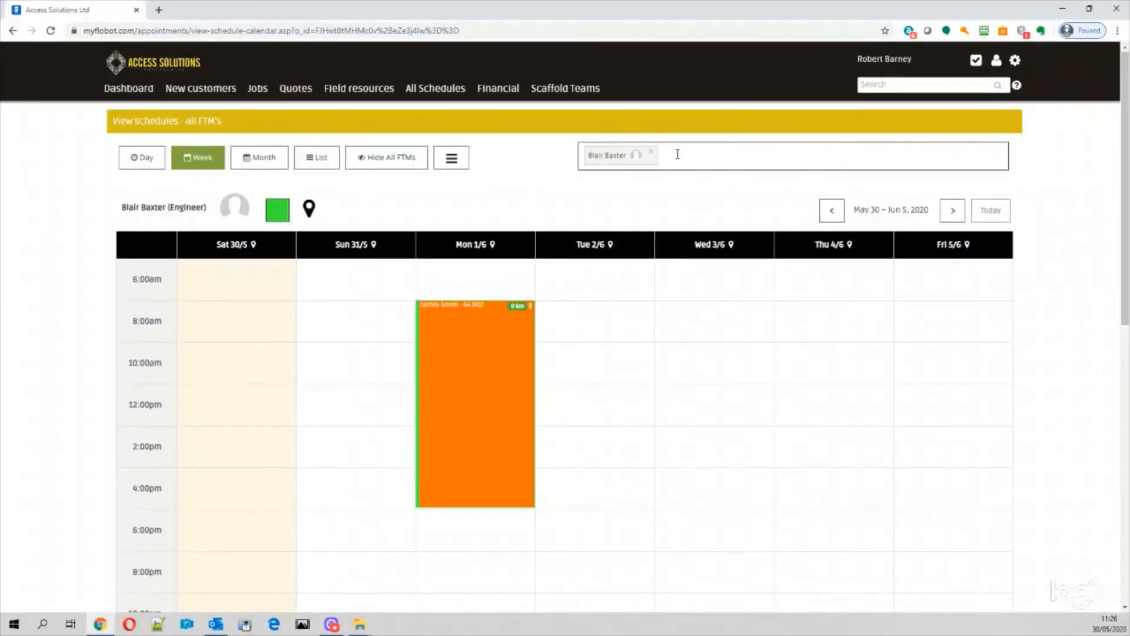
pyautogui.click(678, 155)
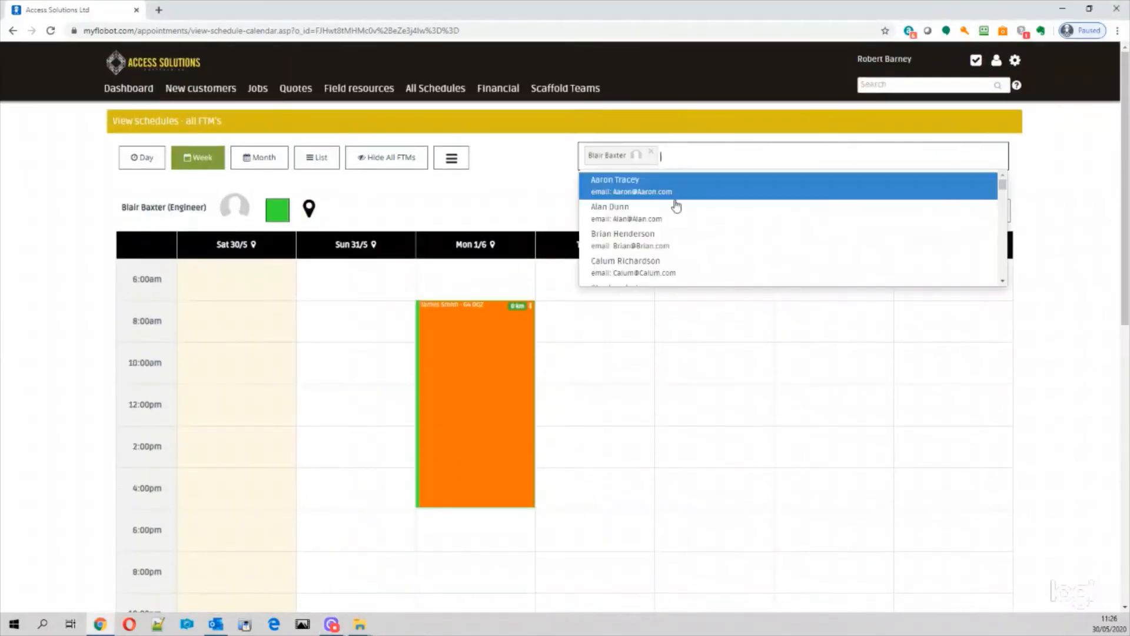
pyautogui.click(640, 263)
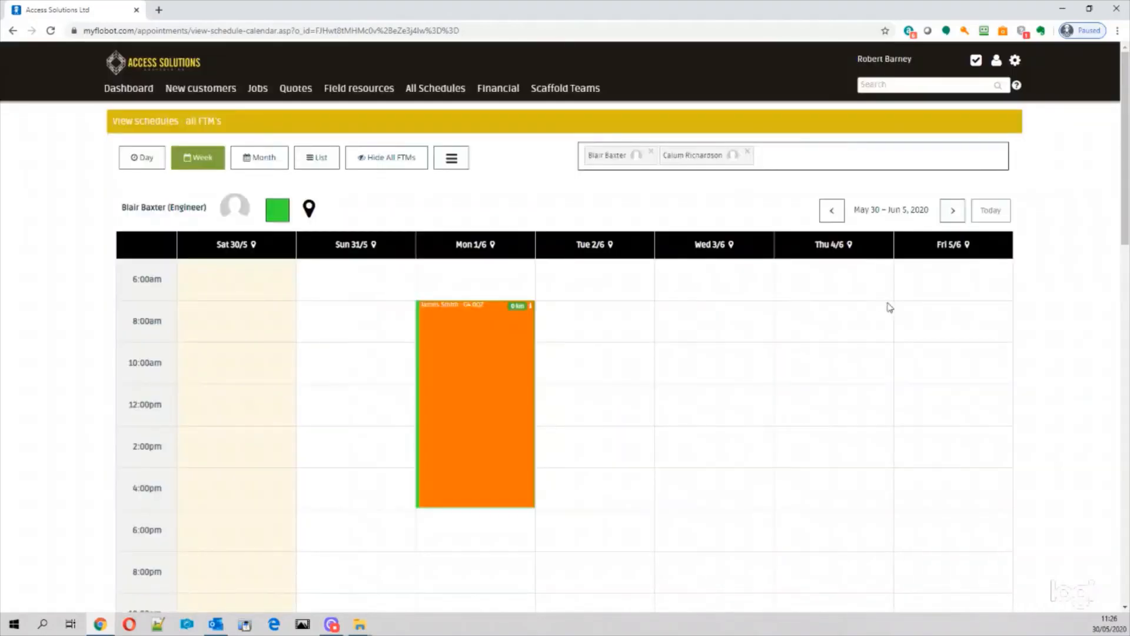
pyautogui.scroll(-4, 880, 305)
pyautogui.scroll(3, 878, 303)
pyautogui.scroll(-8, 873, 305)
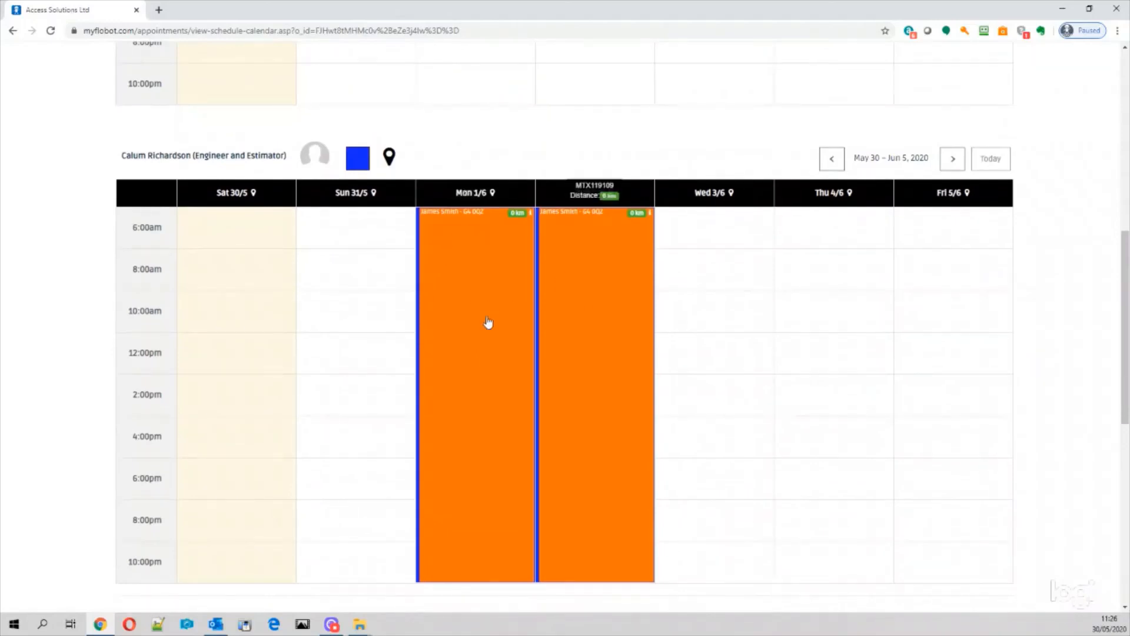
# Browse the scaffold teams and open the individual schedule of the fourth member of Squad 1
pyautogui.scroll(9, 677, 258)
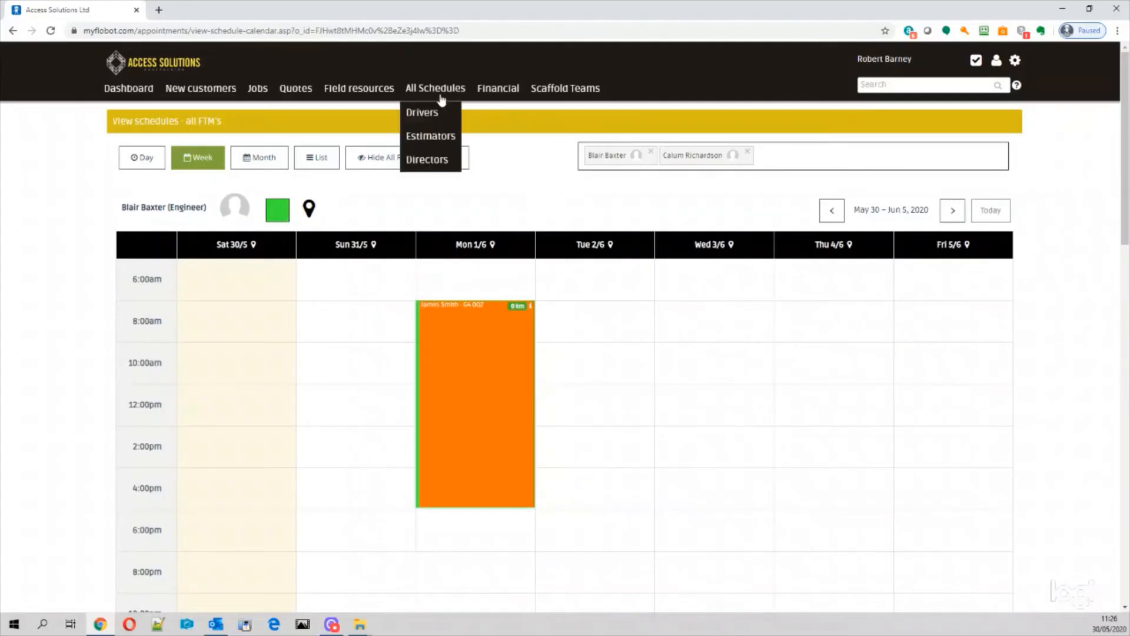
pyautogui.moveTo(568, 95)
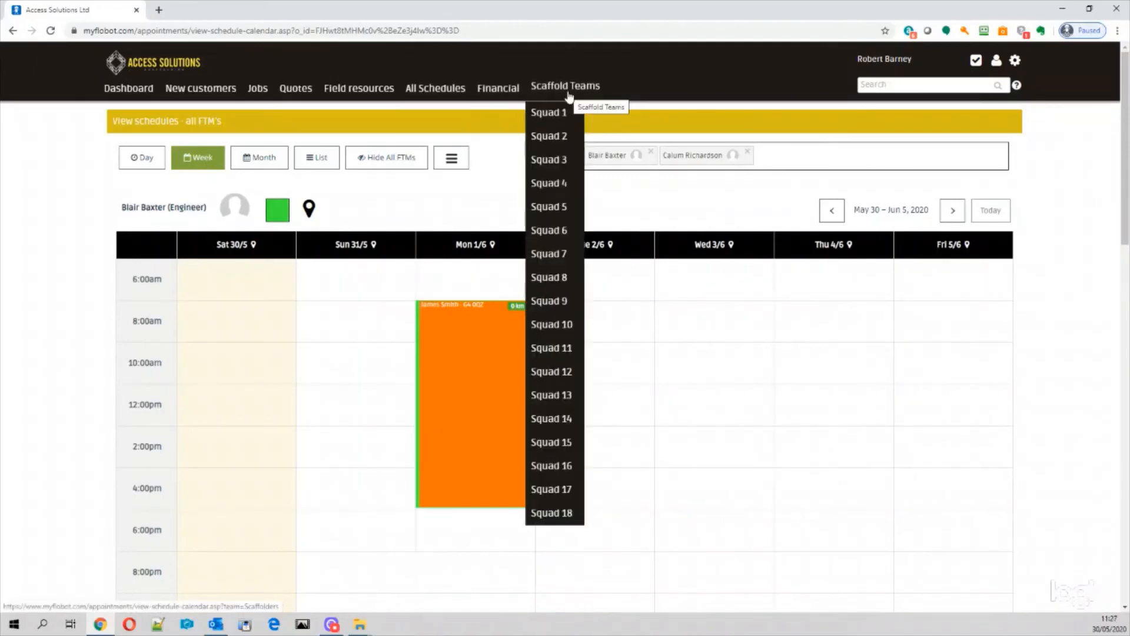
pyautogui.moveTo(552, 118)
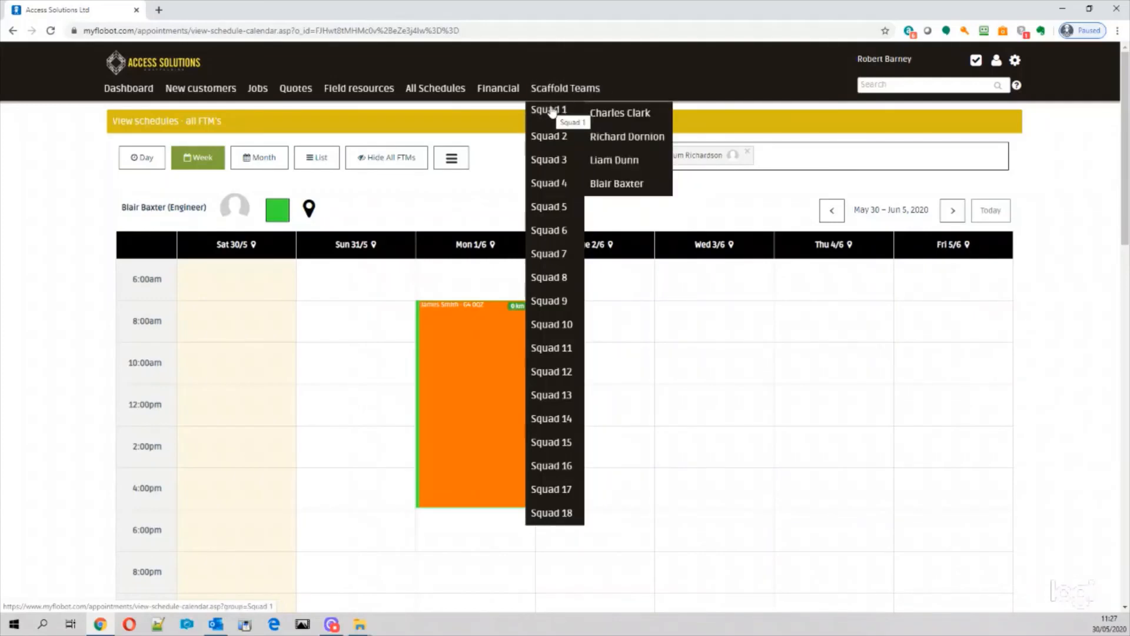
pyautogui.moveTo(583, 139)
pyautogui.click(618, 182)
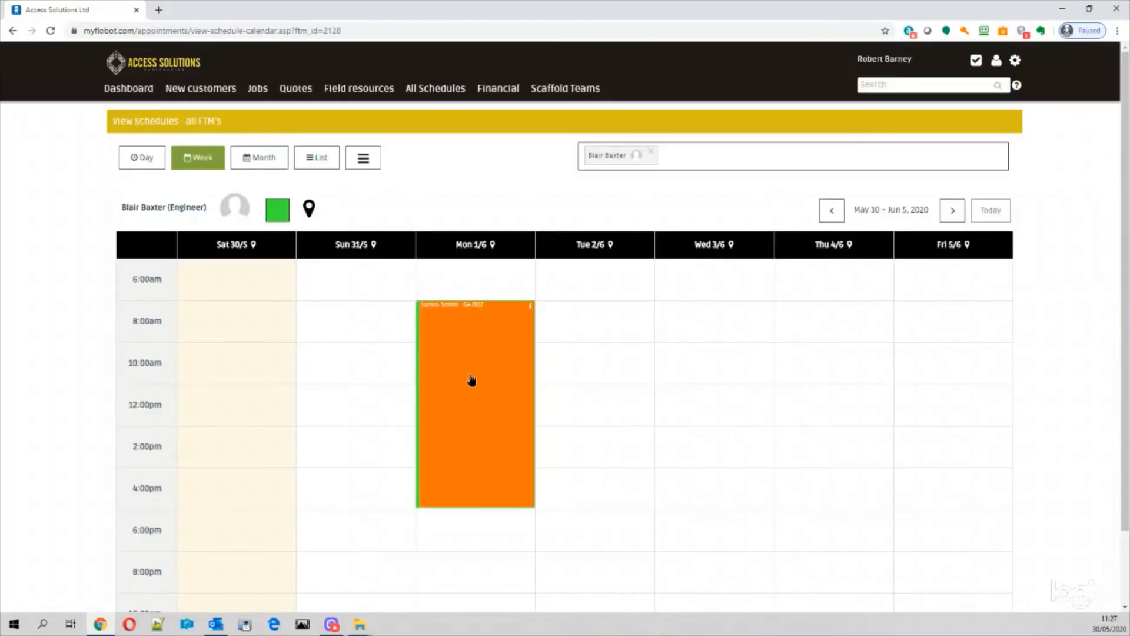
# Show the actions available for the Monday 1 June appointment, including Edit/Move, and dismiss them
pyautogui.click(471, 380)
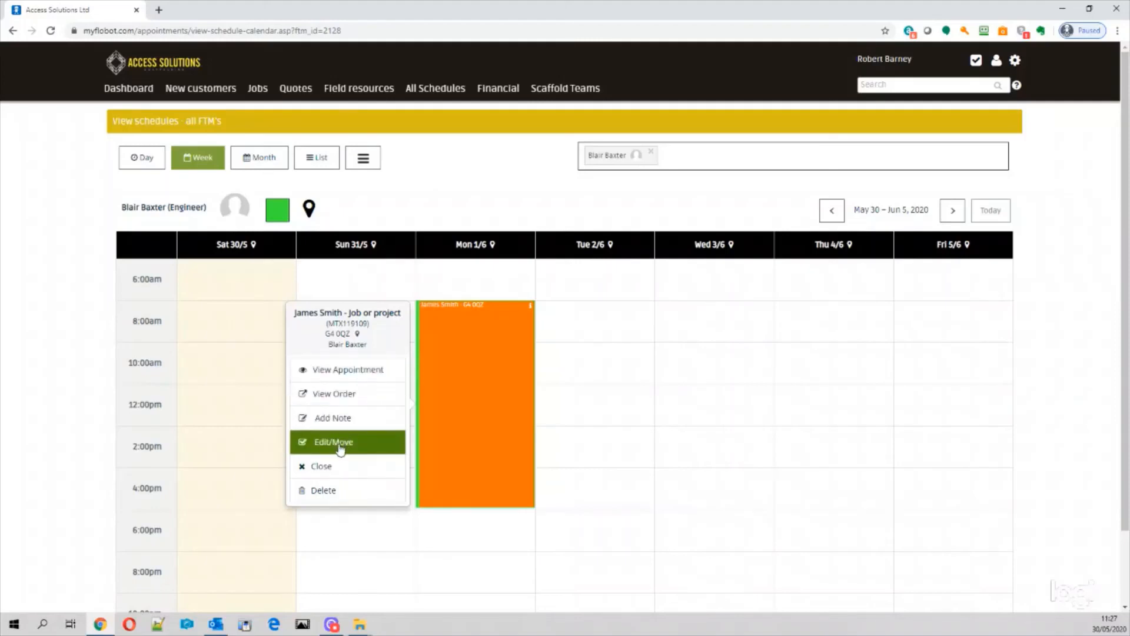
pyautogui.click(1088, 326)
pyautogui.scroll(-2, 1075, 321)
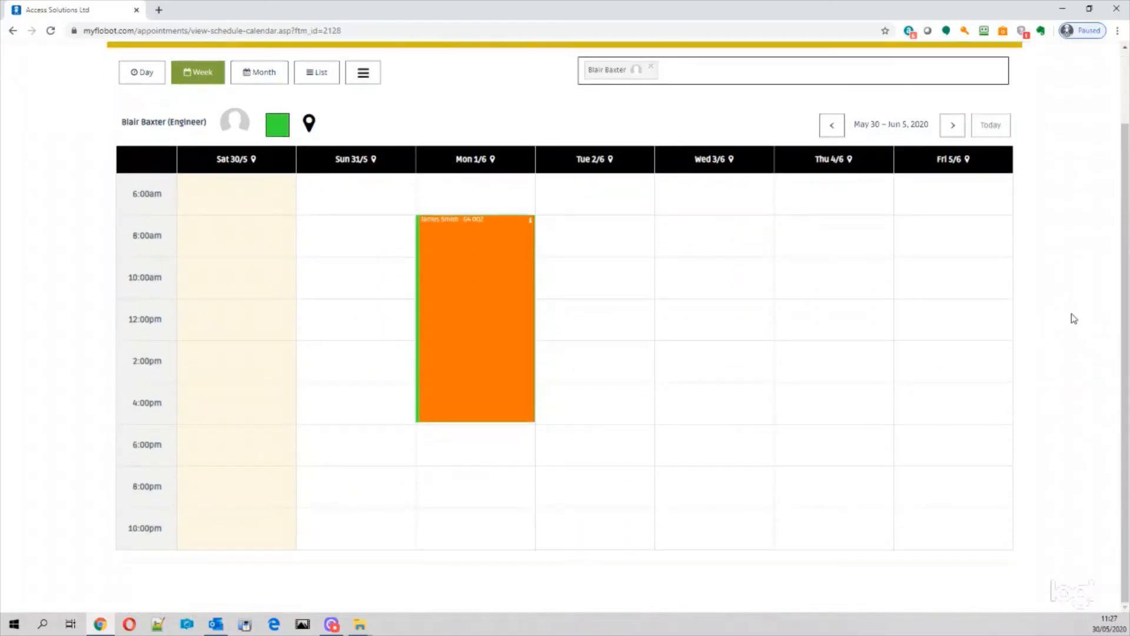
# Add the first listed engineer's weekly schedule beneath the current one and compare both calendars
pyautogui.scroll(1, 775, 175)
pyautogui.click(695, 124)
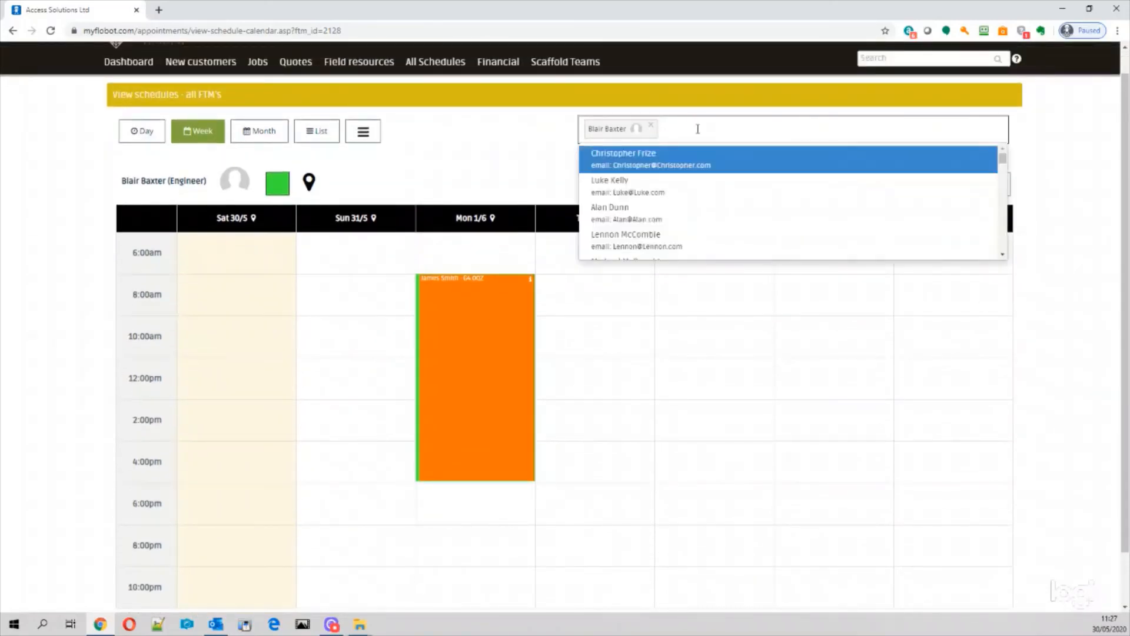
pyautogui.click(673, 167)
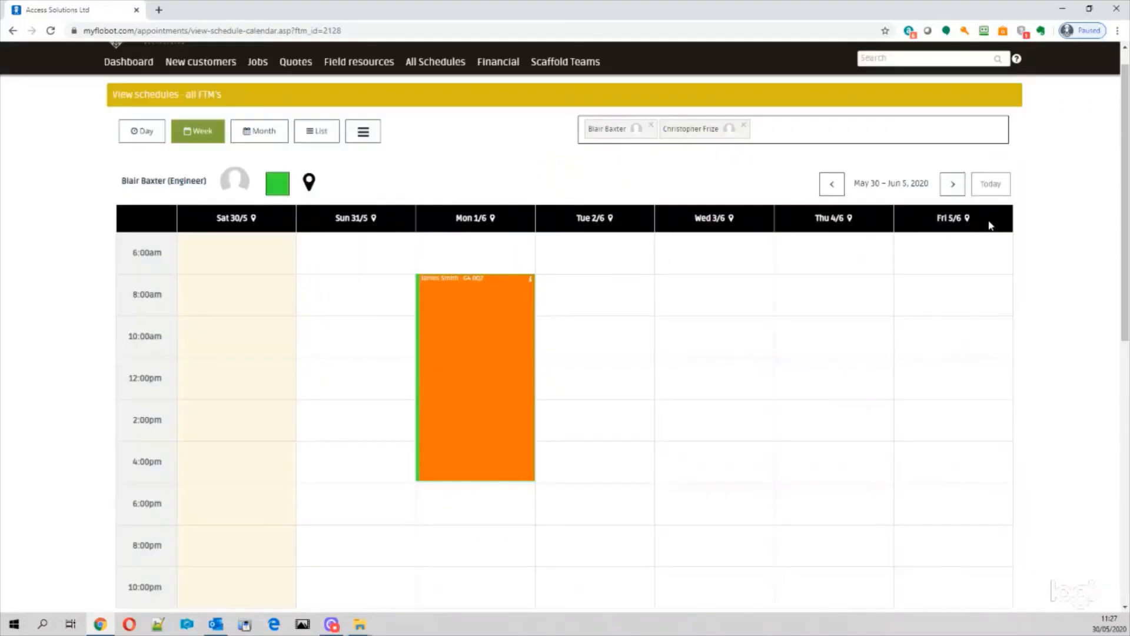
pyautogui.scroll(-4, 1058, 218)
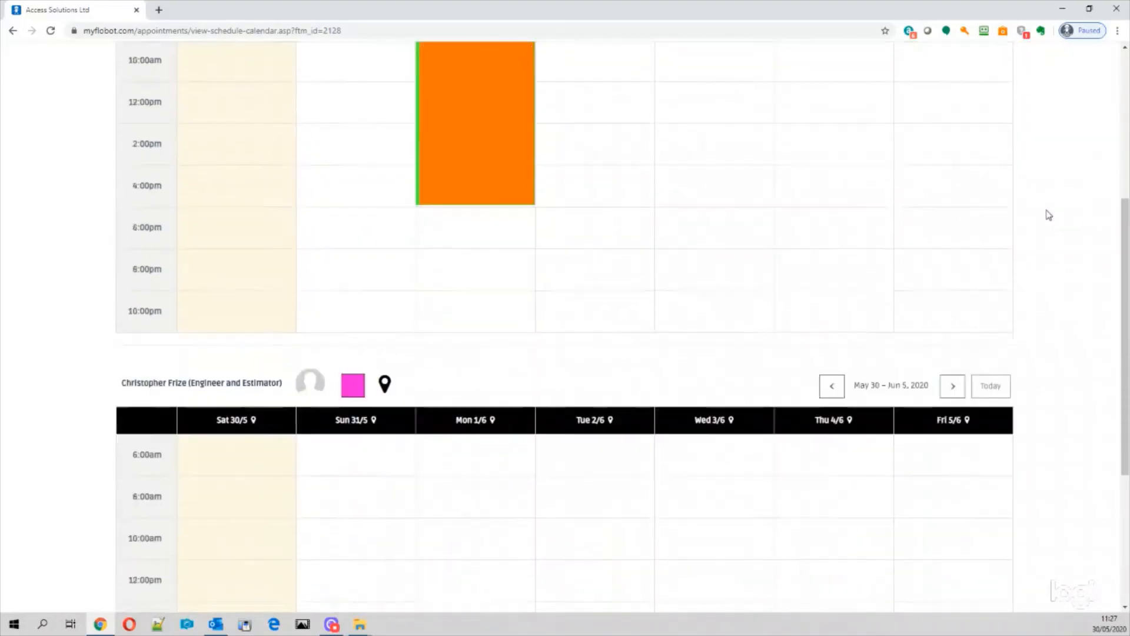
pyautogui.scroll(2, 1049, 208)
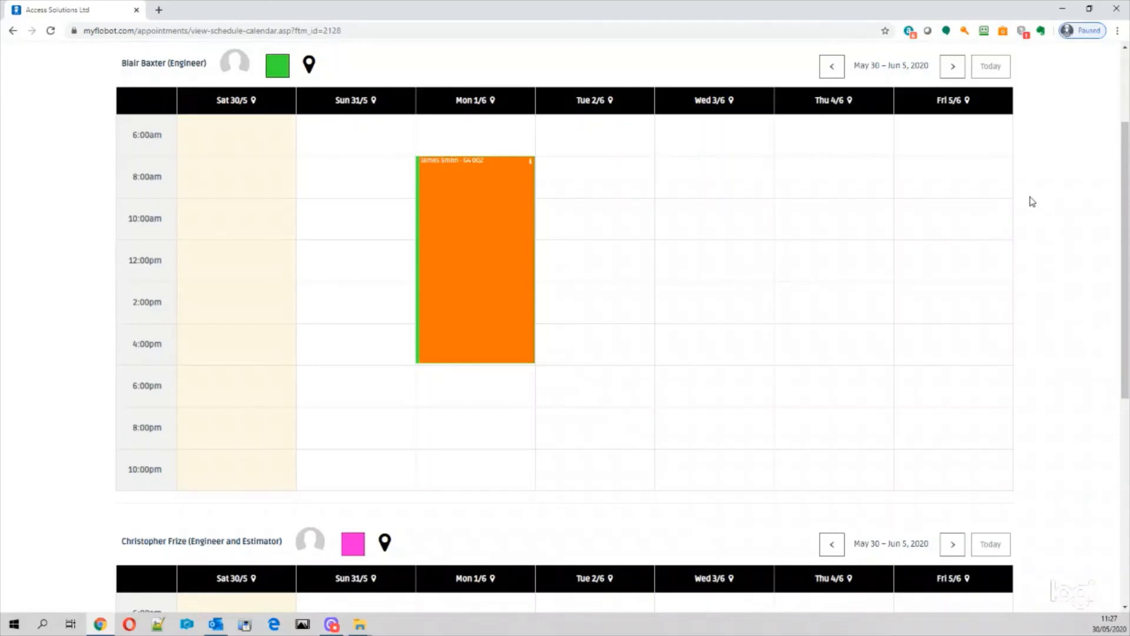
pyautogui.scroll(3, 1026, 200)
pyautogui.scroll(-3, 1024, 202)
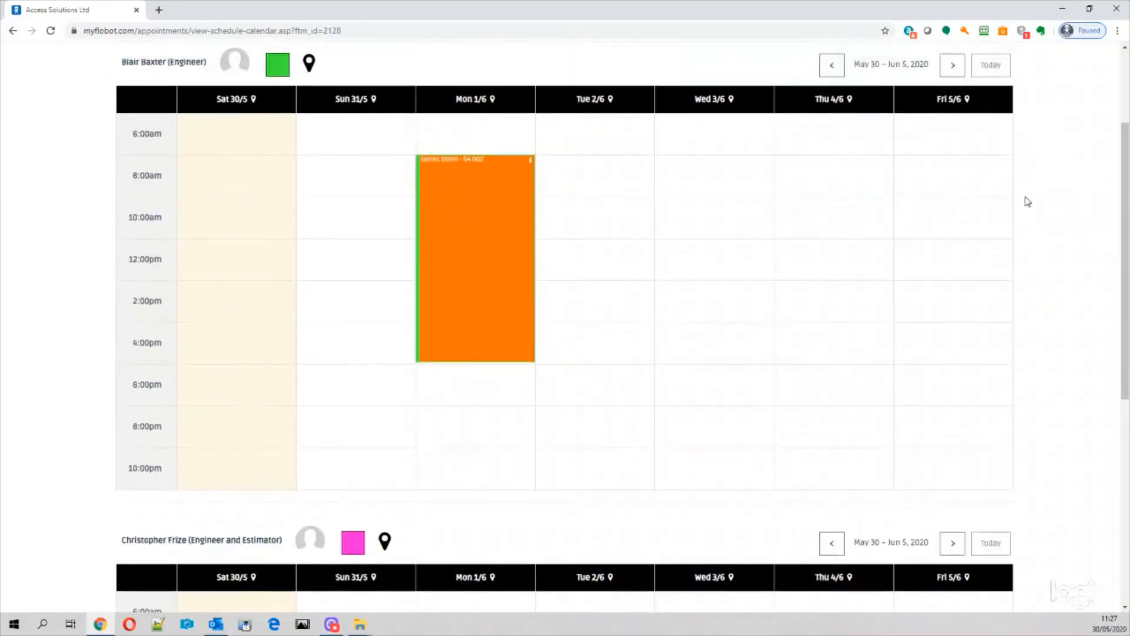
# Move the Monday 1 June appointment from the first engineer's calendar to the second engineer's at 08:00 AM and check both calendars
pyautogui.scroll(3, 1024, 200)
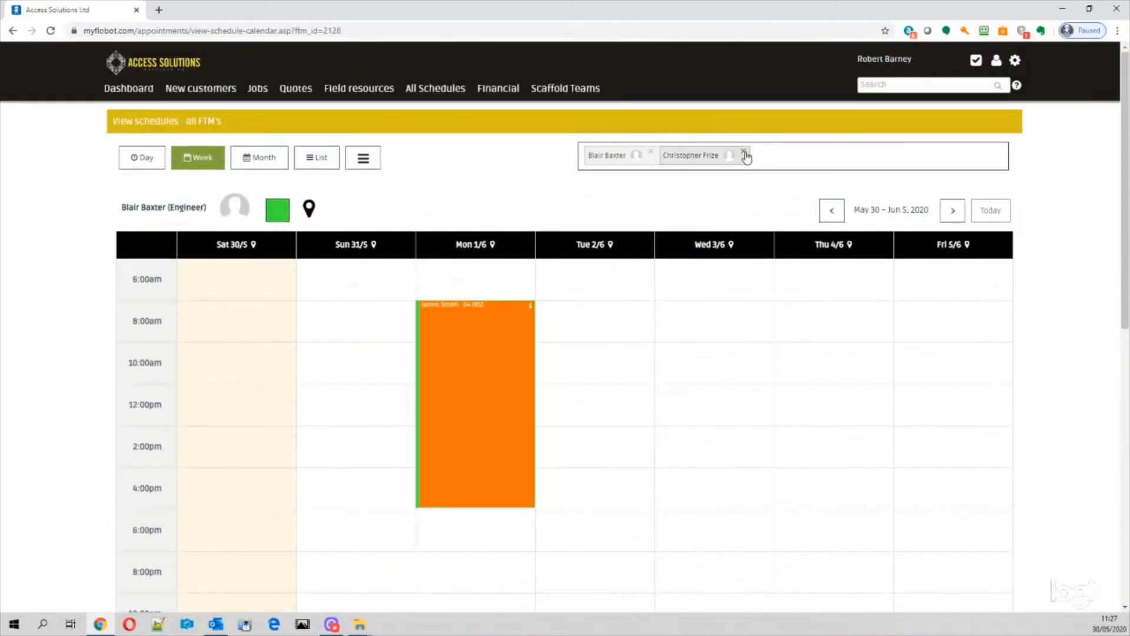
pyautogui.scroll(-5, 1099, 281)
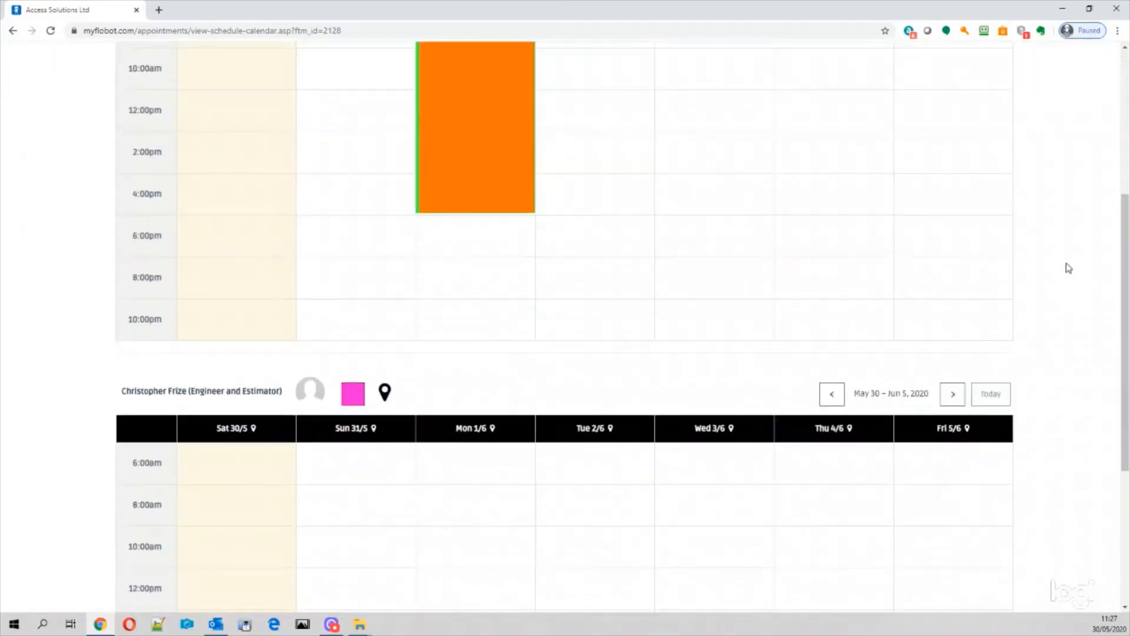
pyautogui.moveTo(493, 170); pyautogui.dragTo(490, 299)
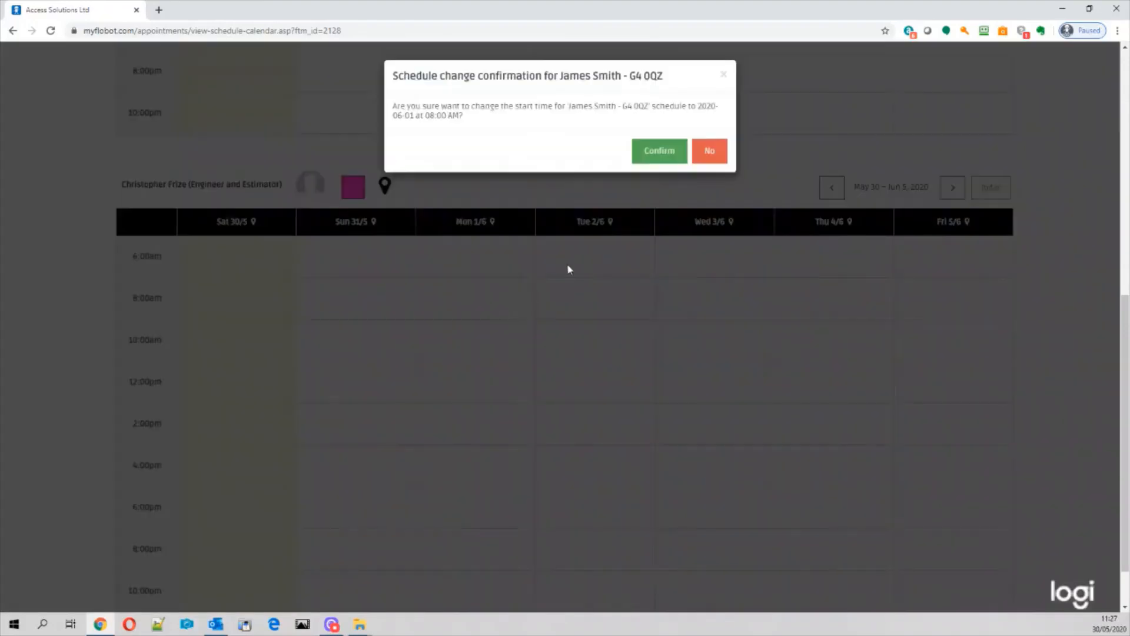
pyautogui.click(651, 153)
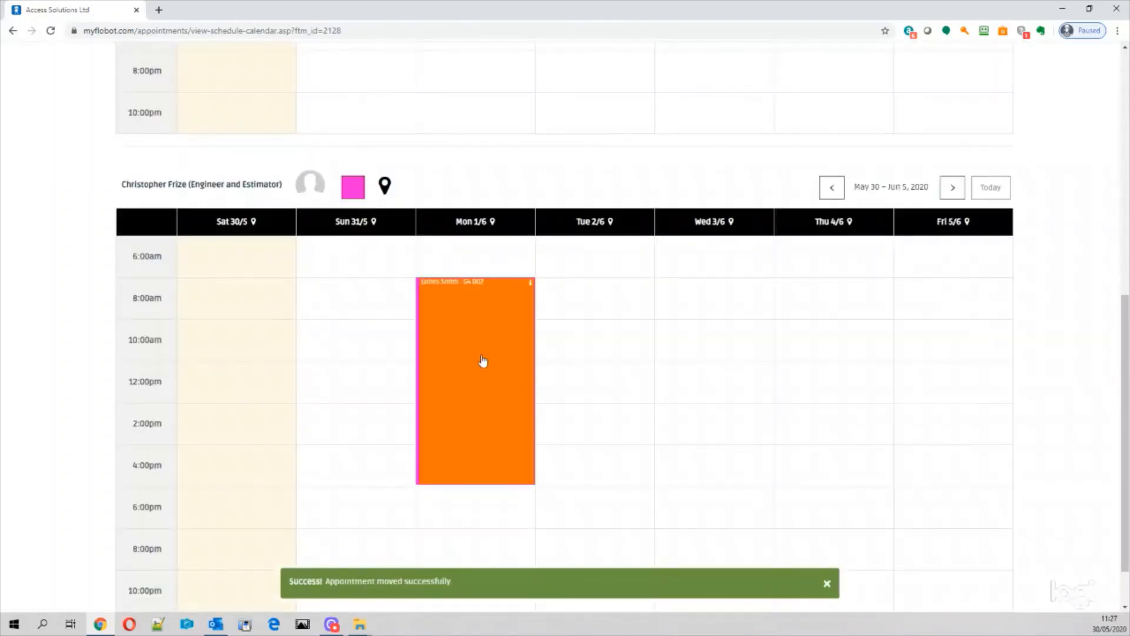
pyautogui.scroll(5, 411, 313)
pyautogui.scroll(2, 404, 307)
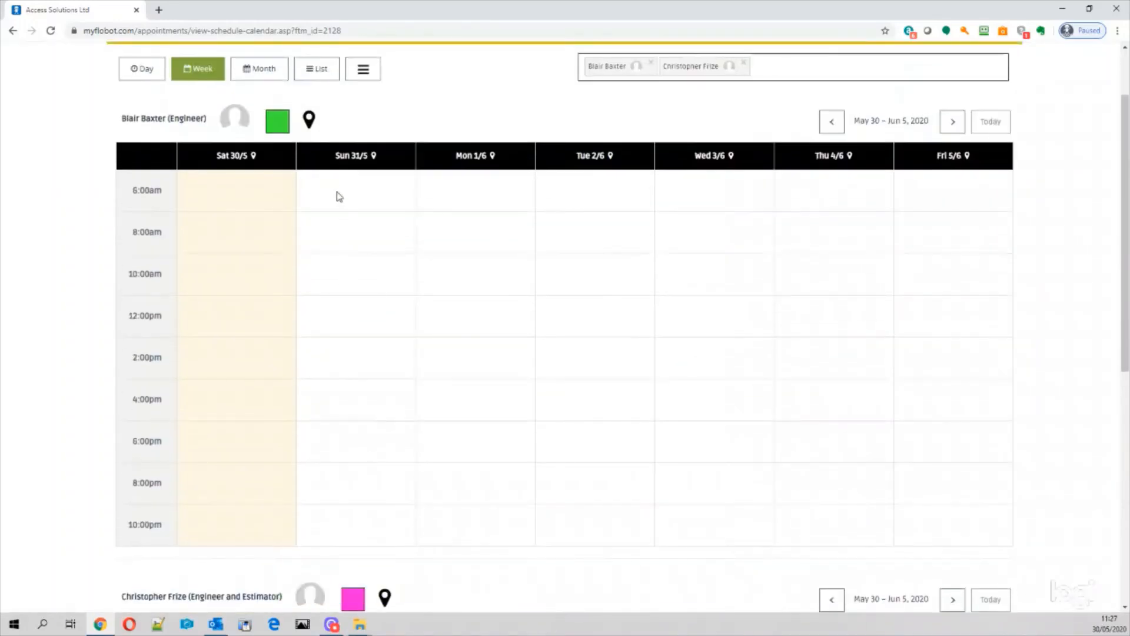
pyautogui.scroll(-8, 373, 351)
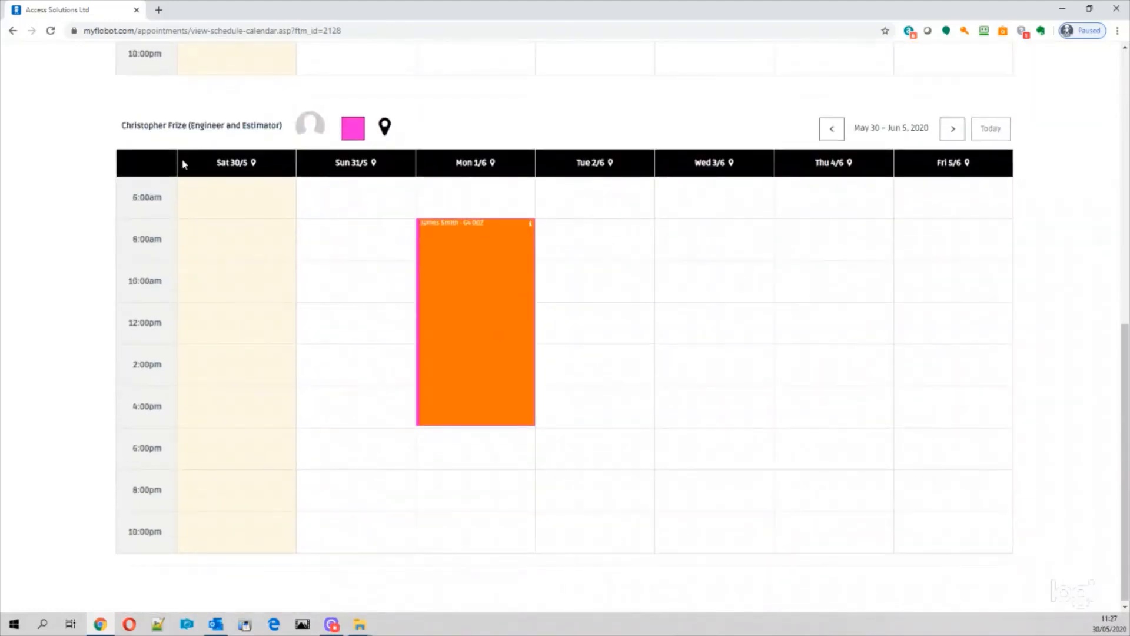
# Open the moved appointment's order and add a customer note that the original engineer was sick and the job was given to a colleague
pyautogui.click(478, 292)
pyautogui.click(332, 311)
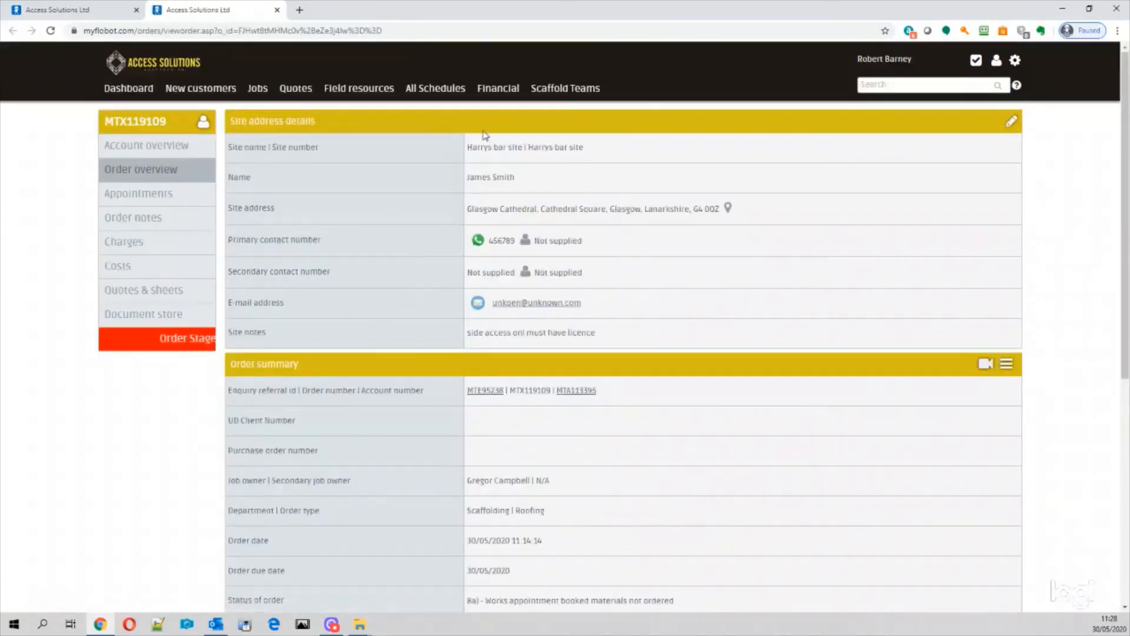
pyautogui.click(133, 219)
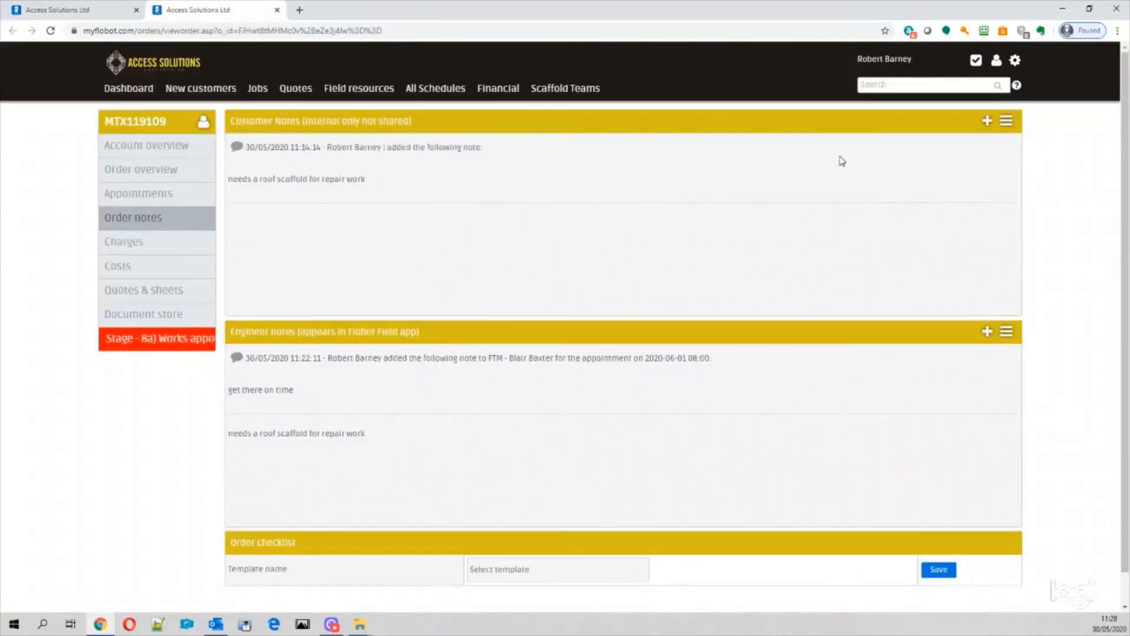
pyautogui.click(987, 120)
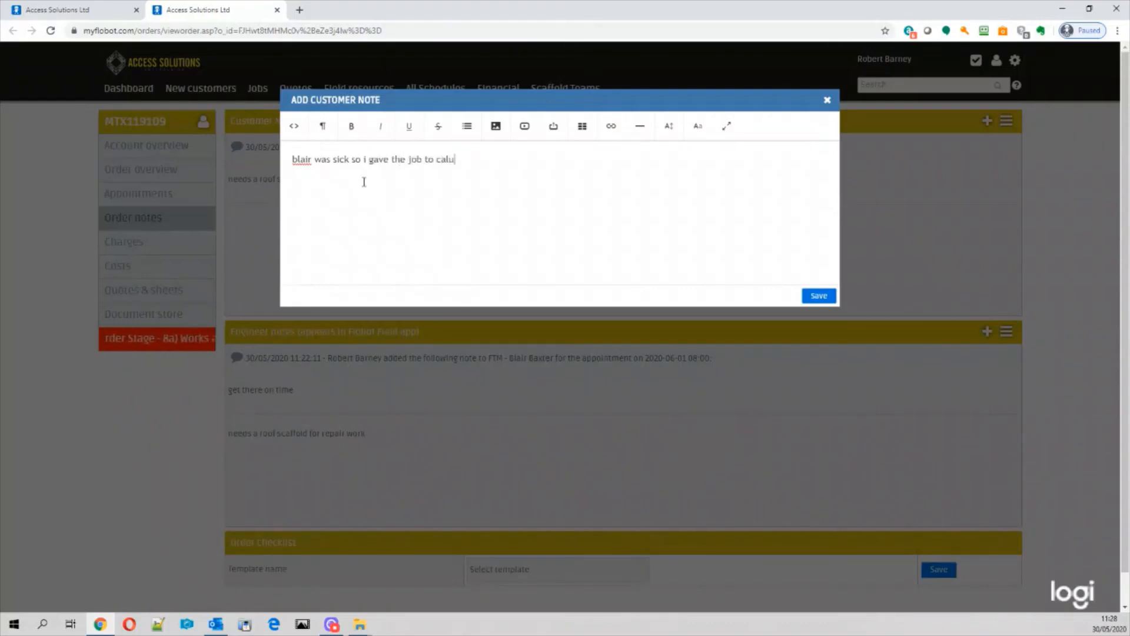
pyautogui.click(819, 296)
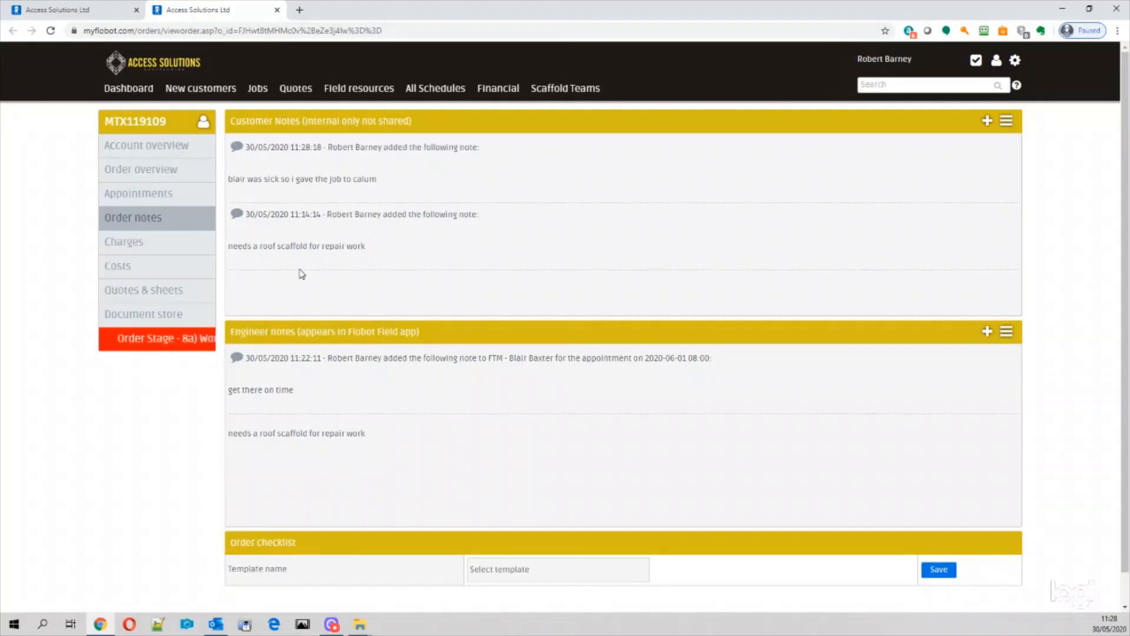
# Open the order's schedule for all engineers and show the actions available for a Job or project appointment on Monday 1 June
pyautogui.click(205, 194)
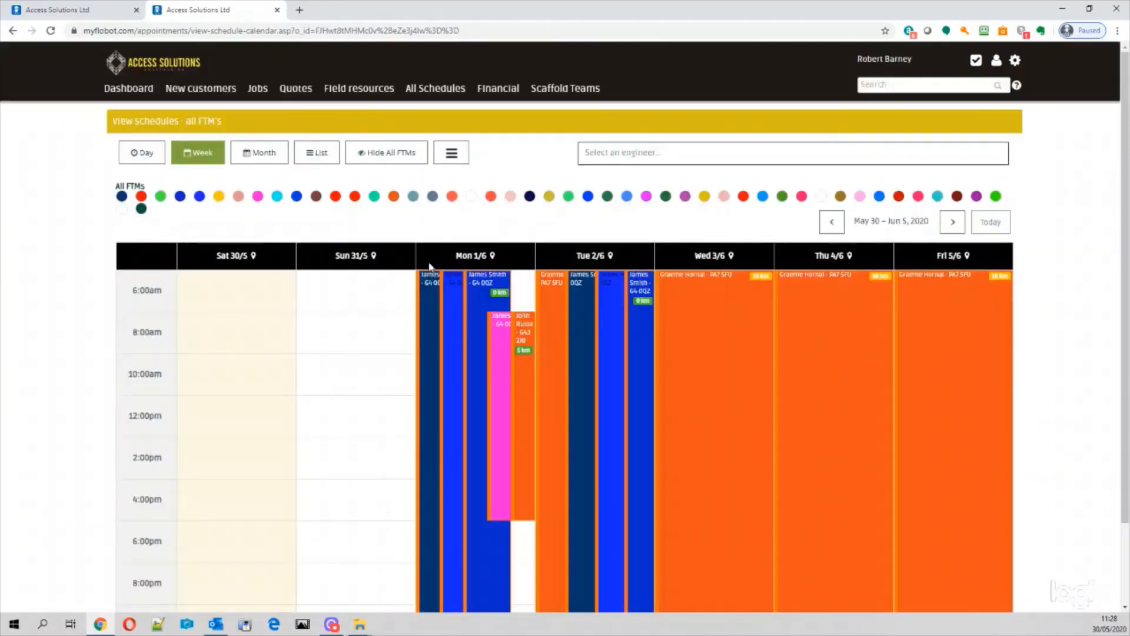
pyautogui.click(475, 353)
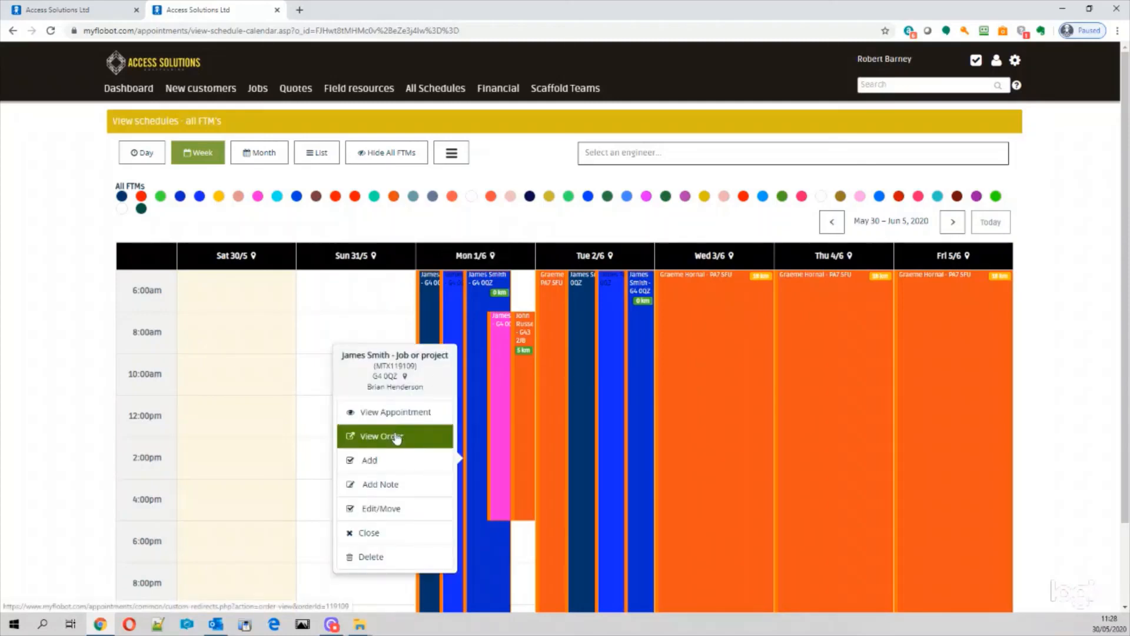
pyautogui.click(349, 323)
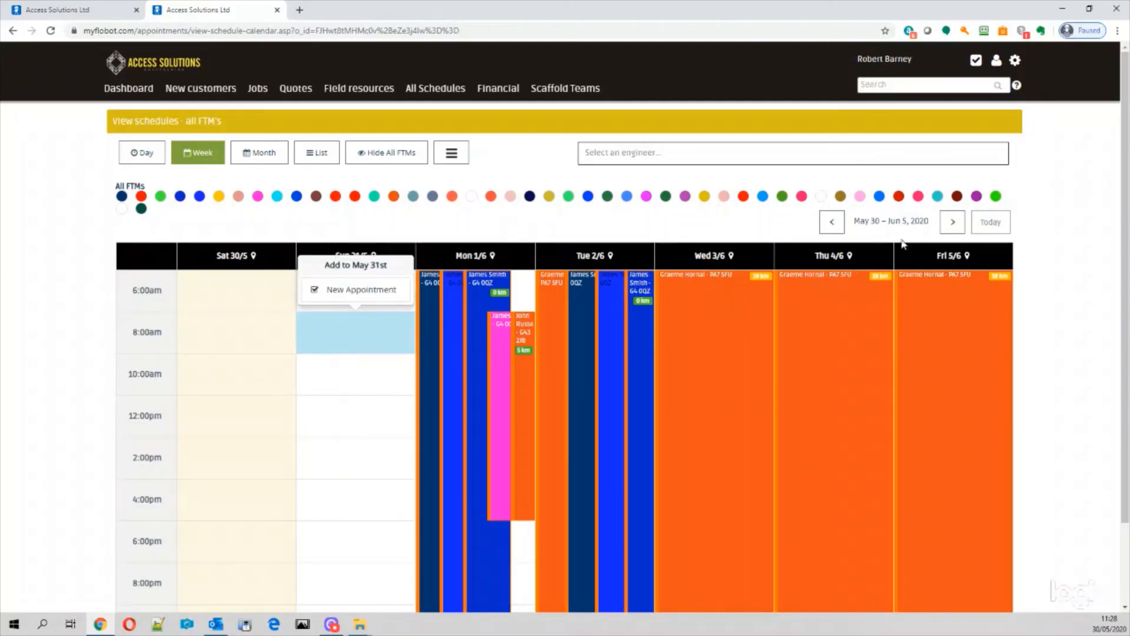
# Start a new appointment in the 10:00 slot on Sunday 7 June and set its appointment type to Dismantle
pyautogui.click(952, 222)
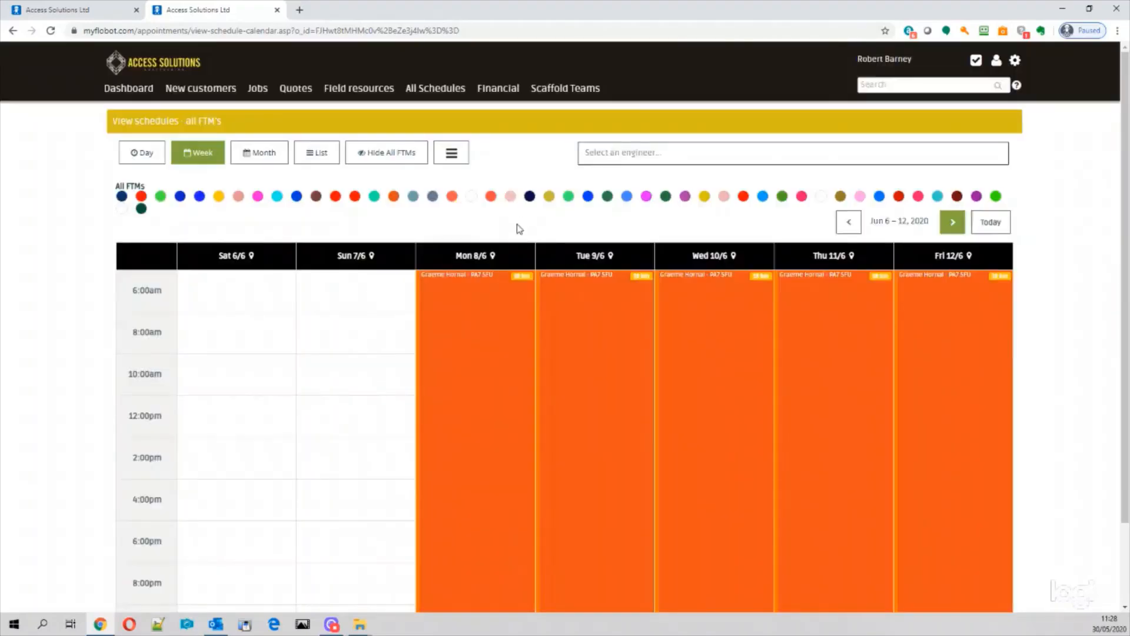
pyautogui.click(370, 361)
pyautogui.click(371, 328)
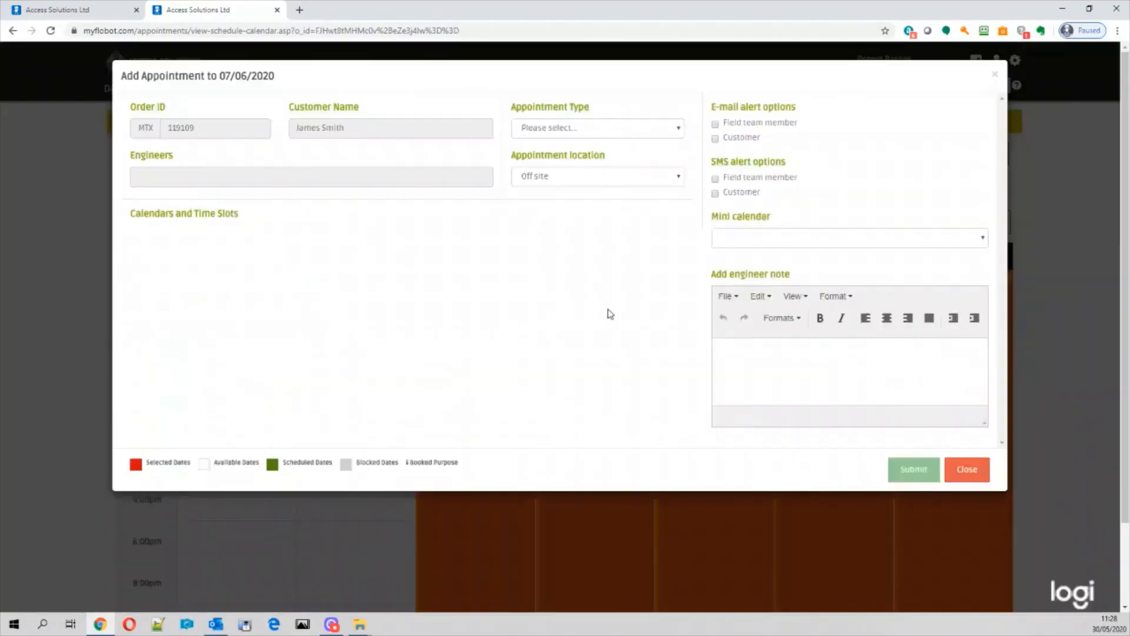
pyautogui.click(545, 131)
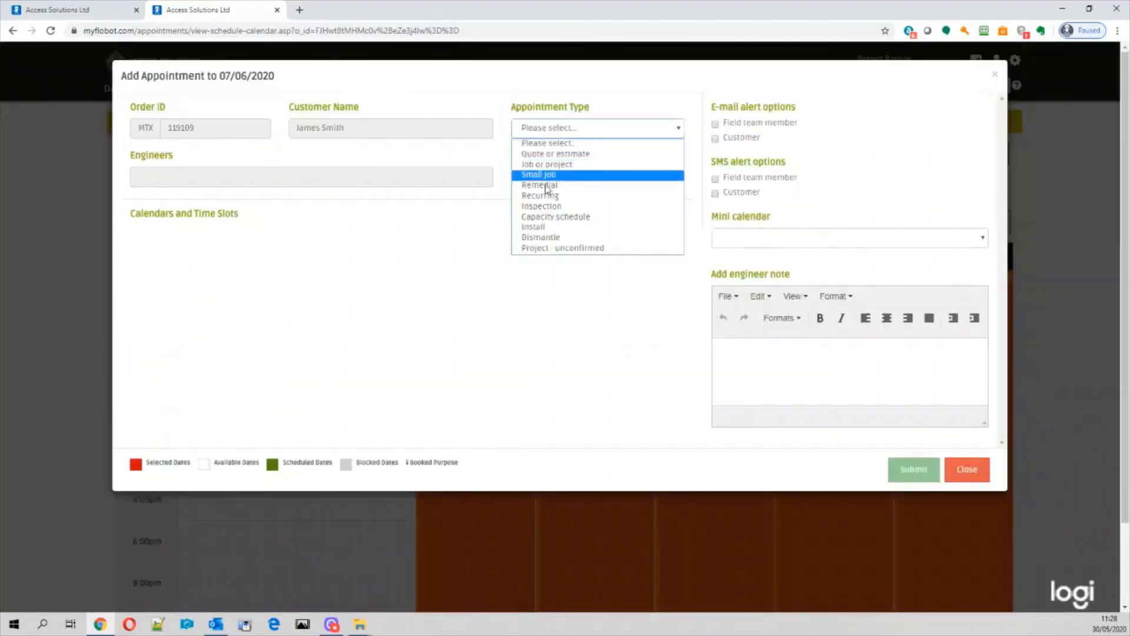
pyautogui.click(545, 239)
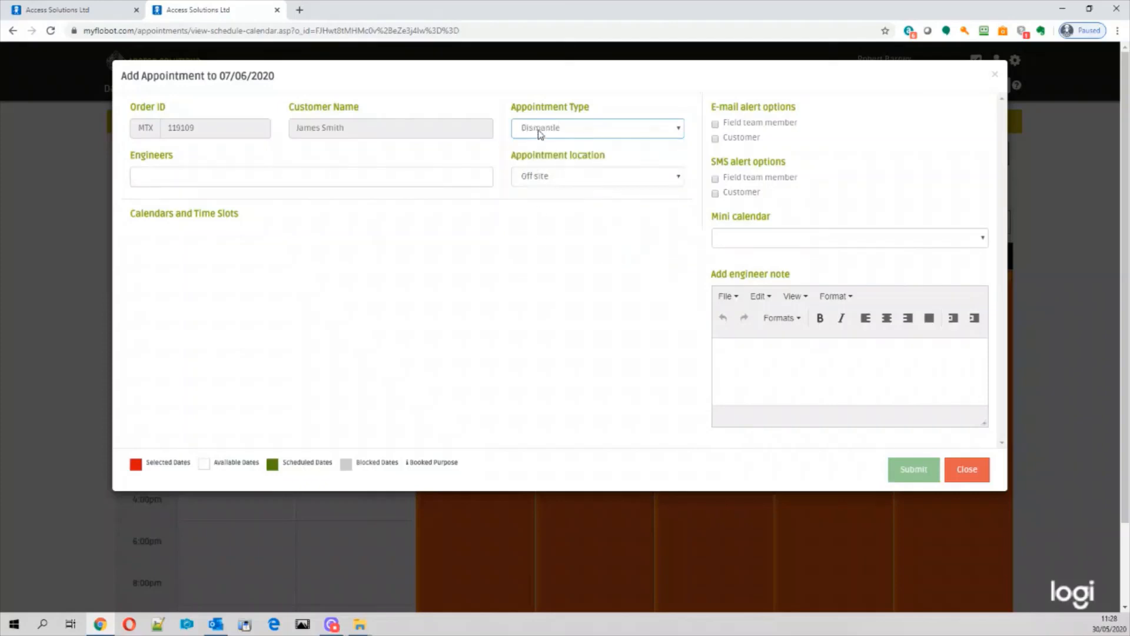
# Assign the engineer listed two places below the one who took over the Monday job, submit the appointment and check it in the weekly schedule
pyautogui.click(145, 173)
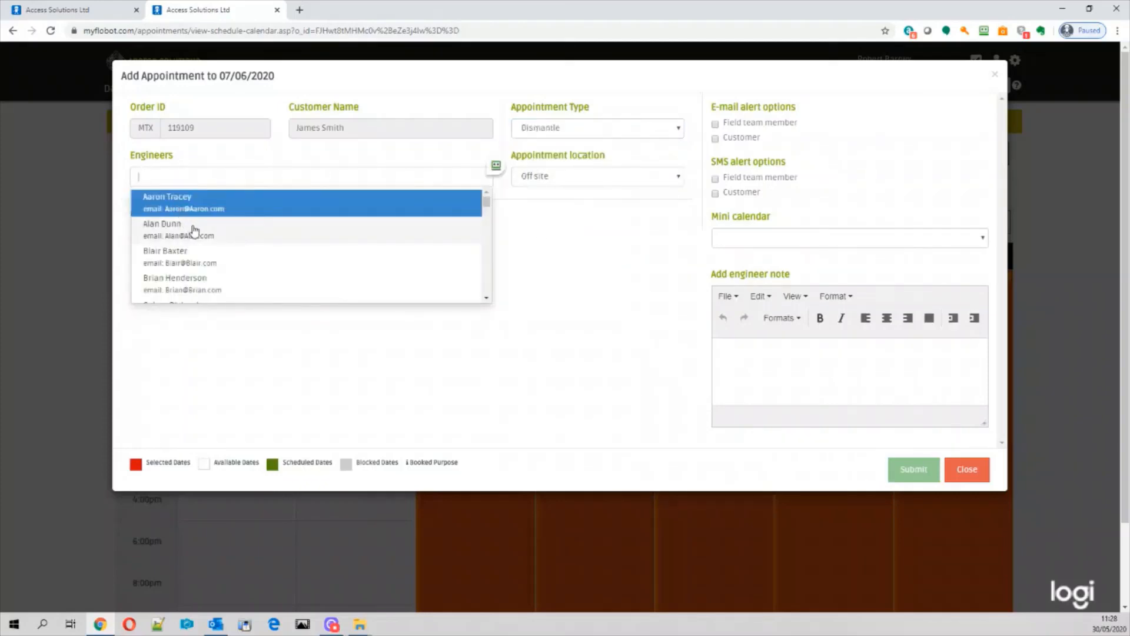
pyautogui.scroll(-1, 192, 229)
pyautogui.scroll(-3, 191, 230)
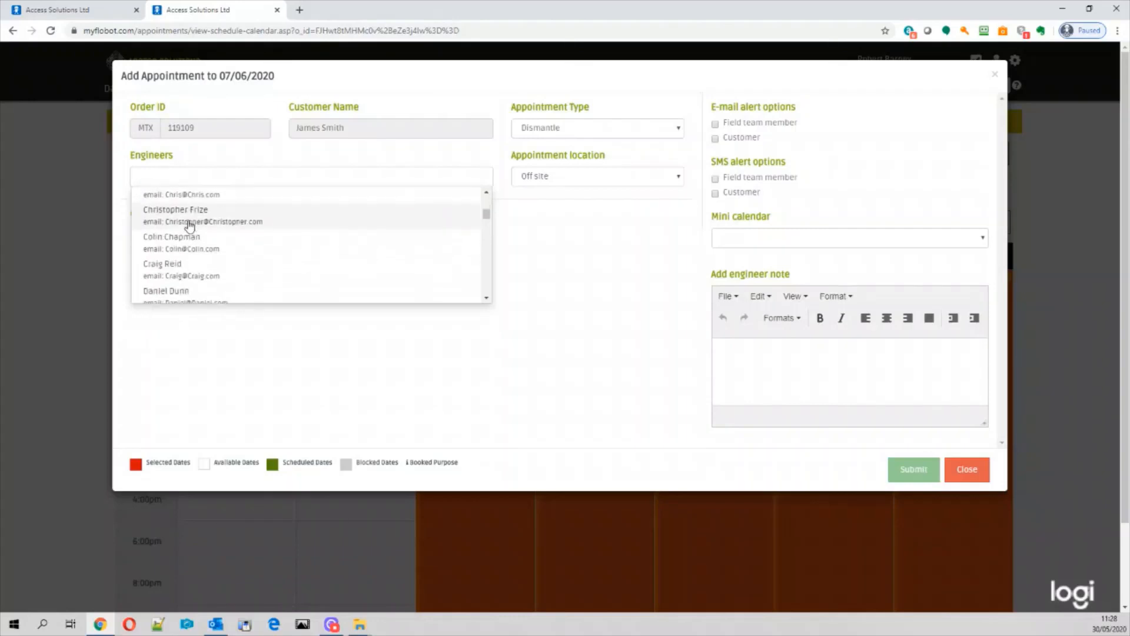
pyautogui.click(177, 269)
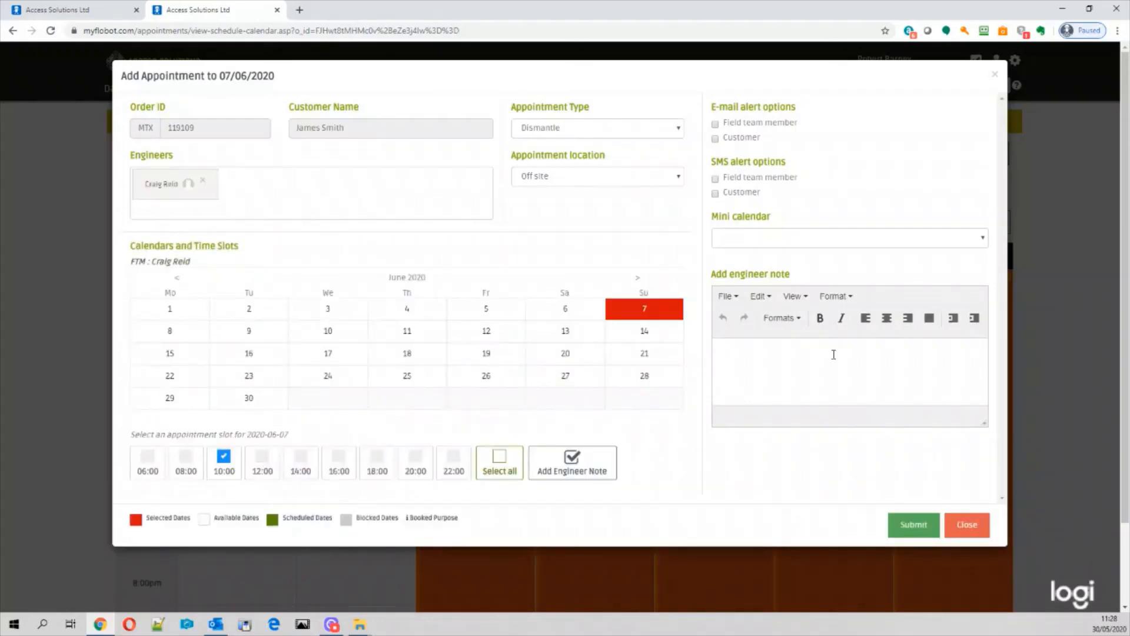
pyautogui.click(913, 527)
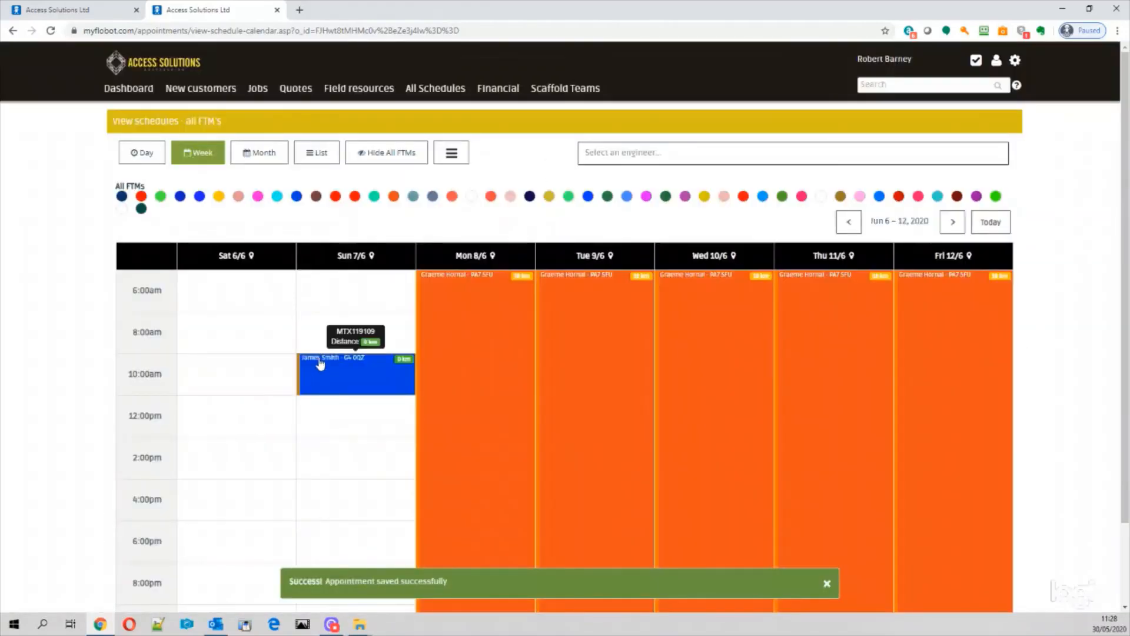
pyautogui.scroll(-2, 1054, 339)
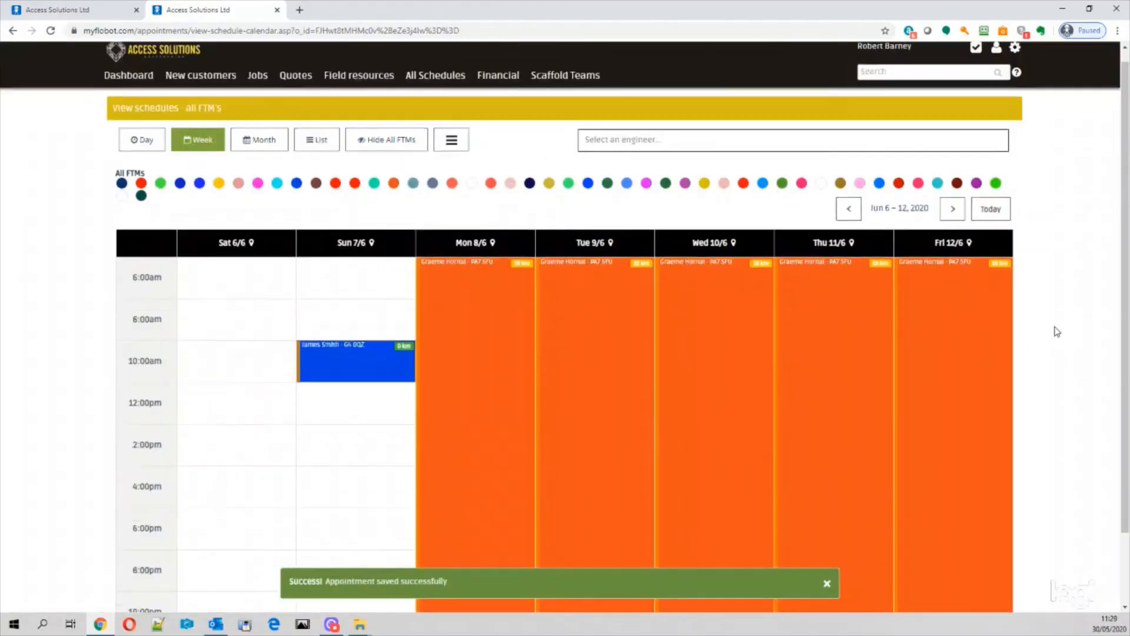
pyautogui.scroll(1, 1039, 325)
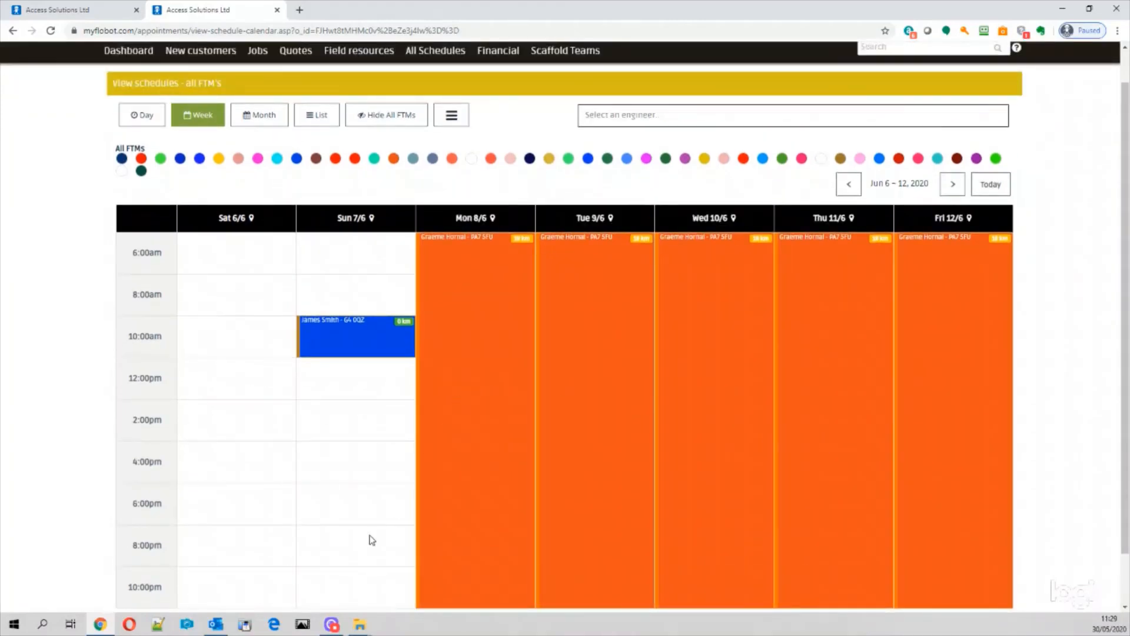